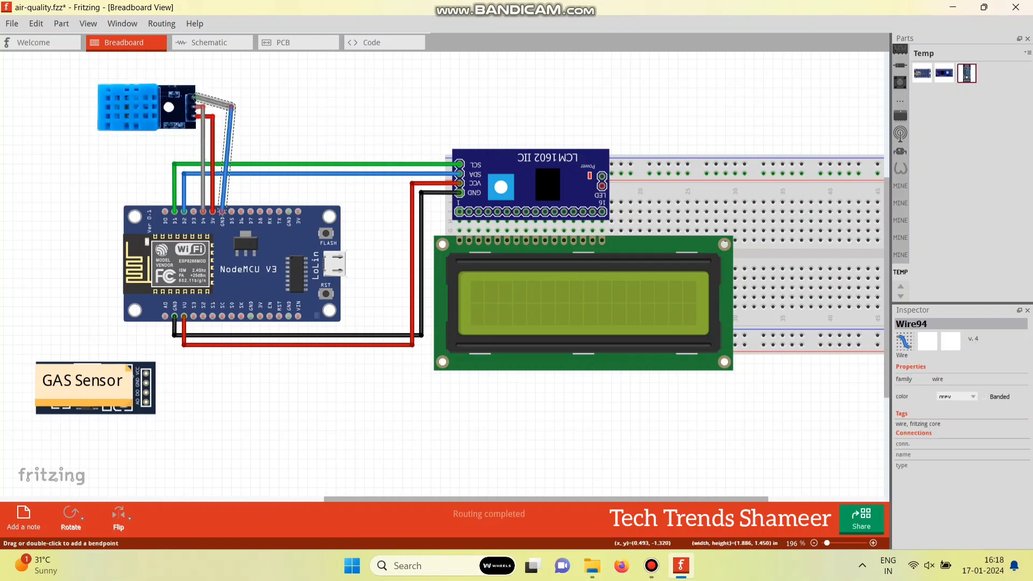
Recolour the wire between the blue temperature and humidity sensor's ground pin and the NodeMCU's GND pin to black.
right_click(219, 98)
left_click(356, 141)
left_click(269, 139)
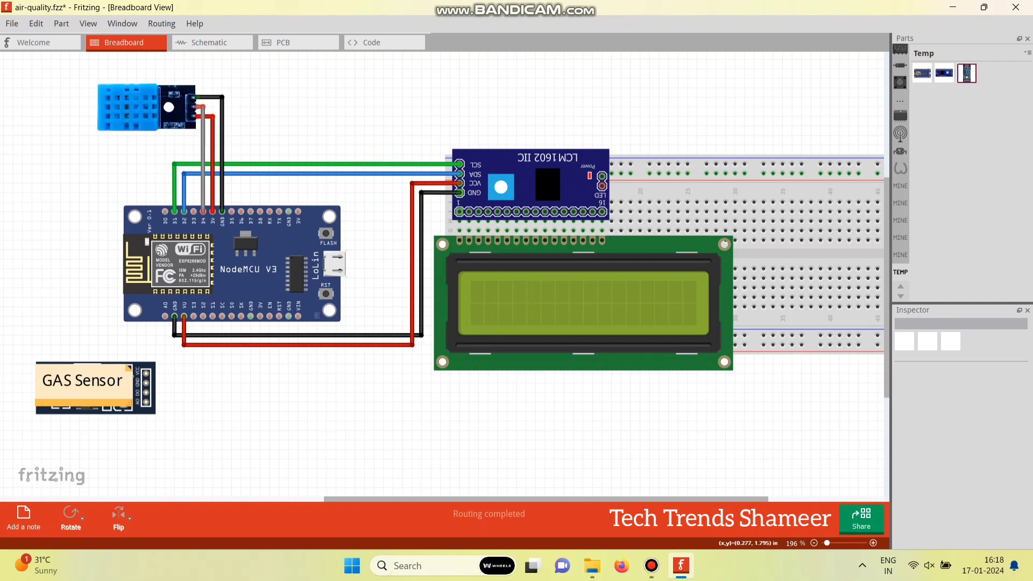
Wire the gas sensor's AO pin to the NodeMCU's A0 pin and colour the wire orange.
left_click_drag(146, 401, 164, 316)
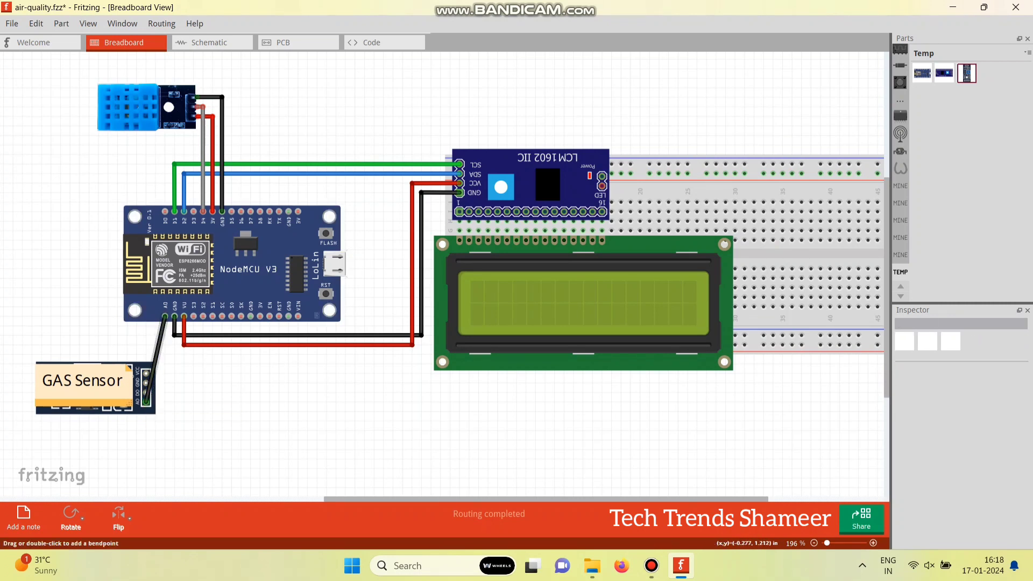
right_click(167, 376)
mouse_move(204, 395)
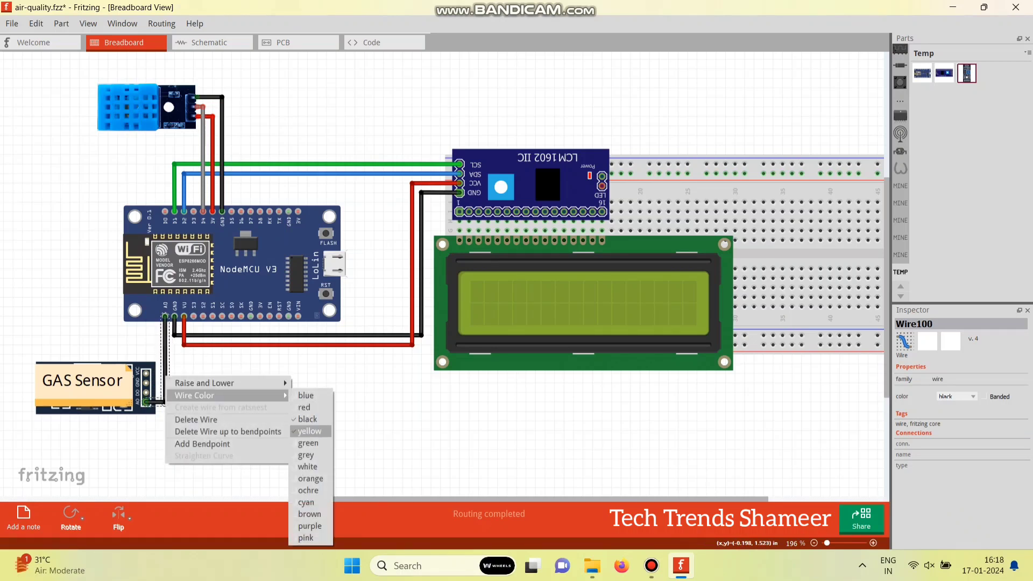
left_click(310, 478)
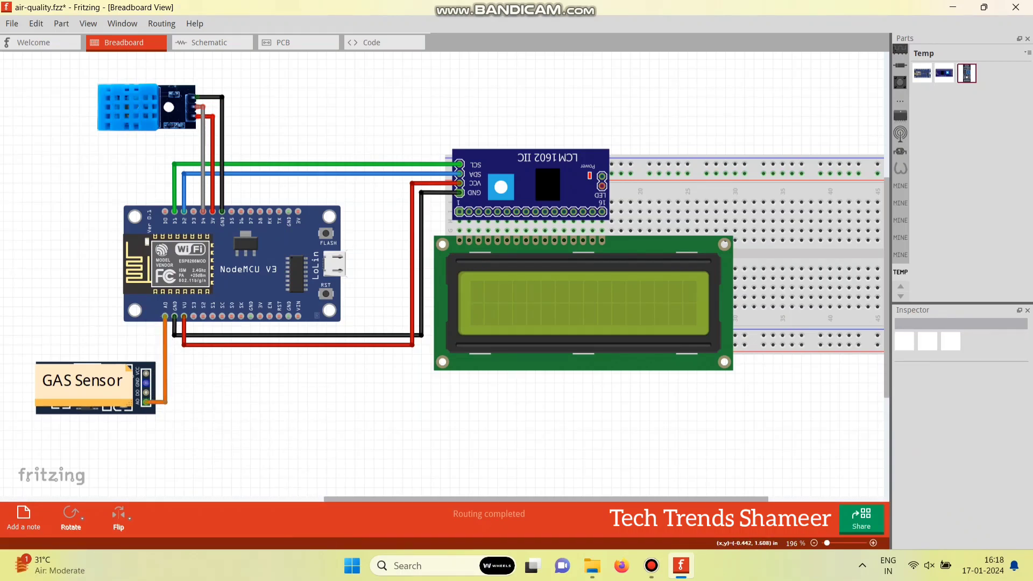
Wire the gas sensor's GND pin to the NodeMCU's lower GND pin beside 3V, bend it at a right angle and colour it black.
left_click_drag(146, 383, 250, 317)
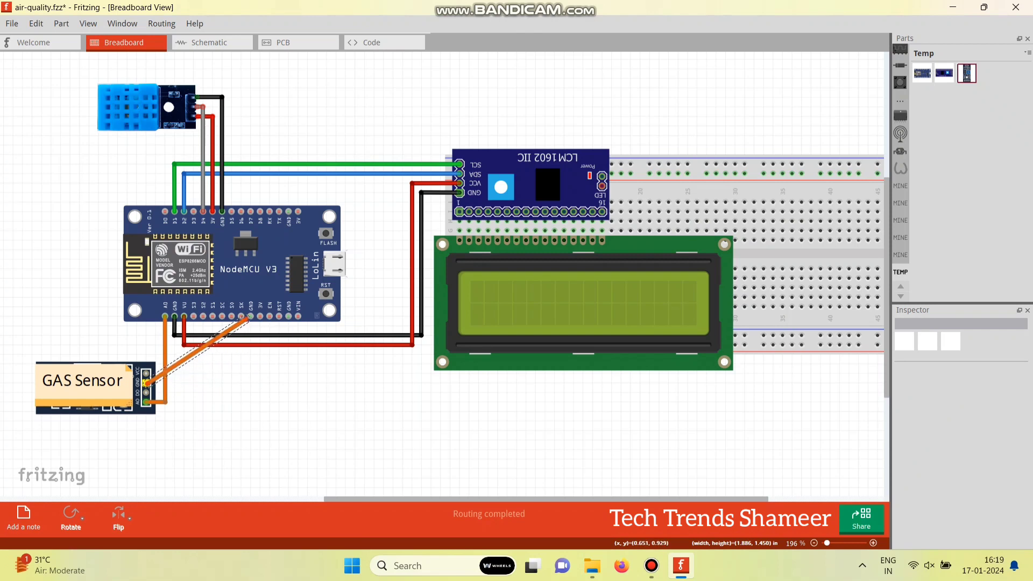
left_click_drag(197, 350, 251, 383)
right_click(242, 383)
mouse_move(259, 388)
left_click(385, 426)
Wire the gas sensor's VCC pin to the NodeMCU's lower 3V pin and colour the wire red.
left_click_drag(146, 372, 261, 373)
right_click(231, 373)
mouse_move(258, 392)
left_click(377, 405)
left_click(385, 400)
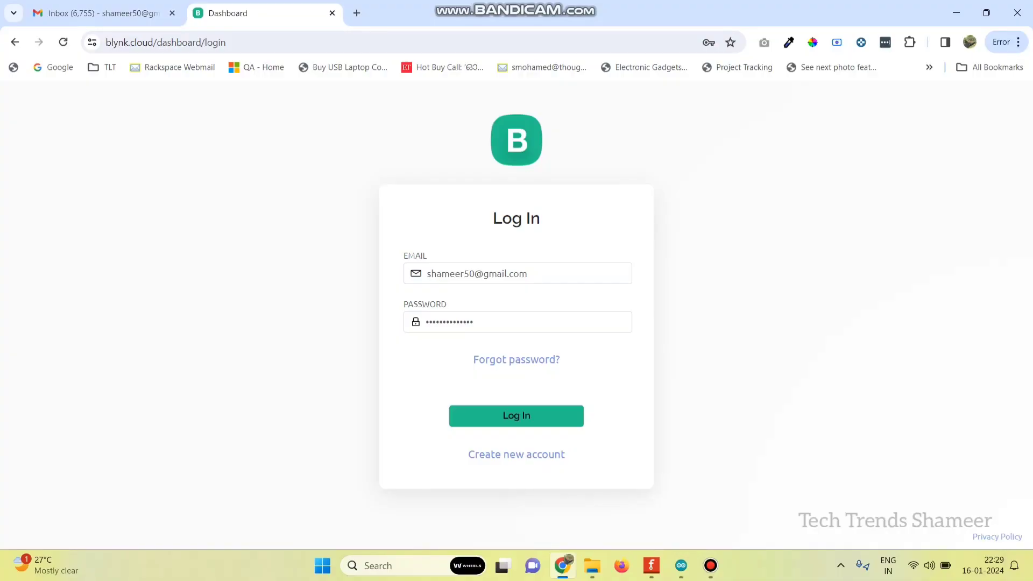
Switch to the Blynk.Console login page, log in with the prefilled credentials and open the Developer Zone templates.
key("Return")
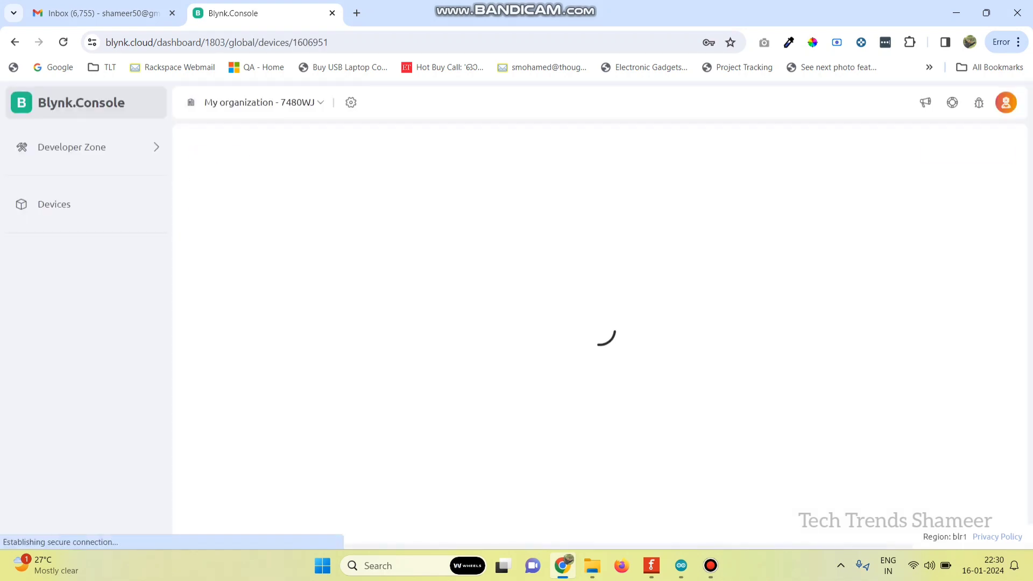
left_click(72, 148)
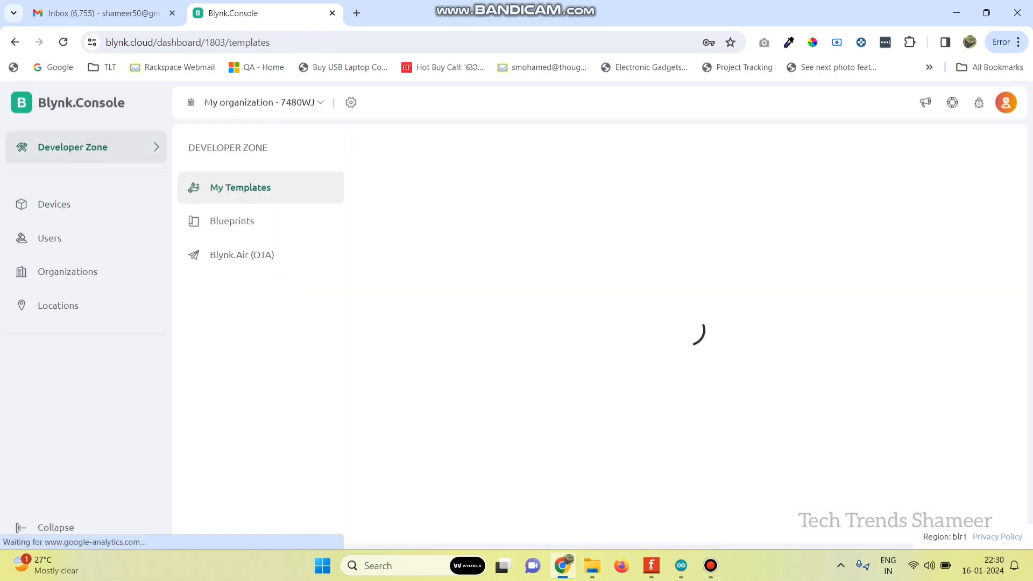
Create a new template named Air Quality Monitoring with ESP8266 hardware and WiFi connection.
left_click(960, 151)
left_click(409, 219)
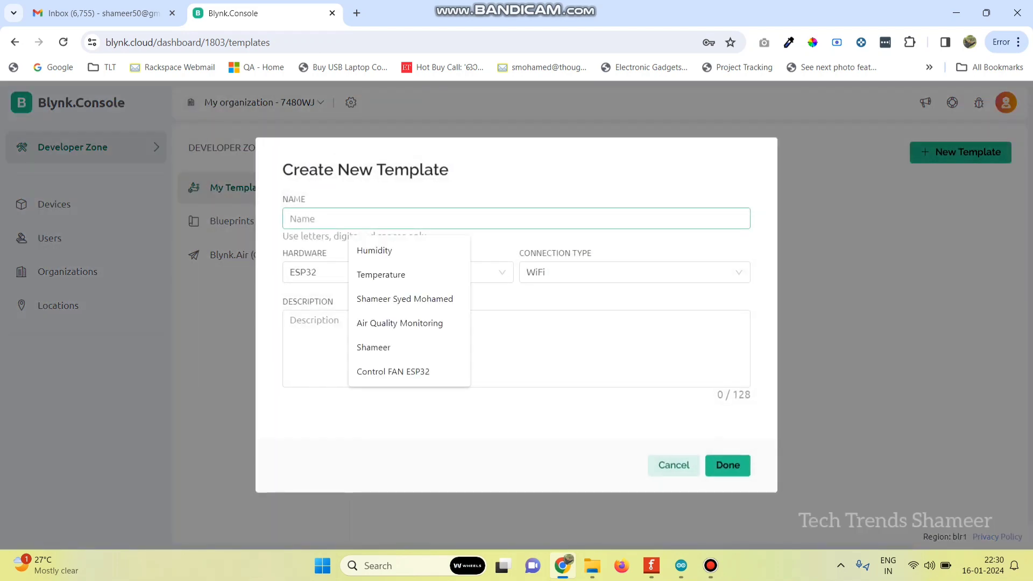
type("Air")
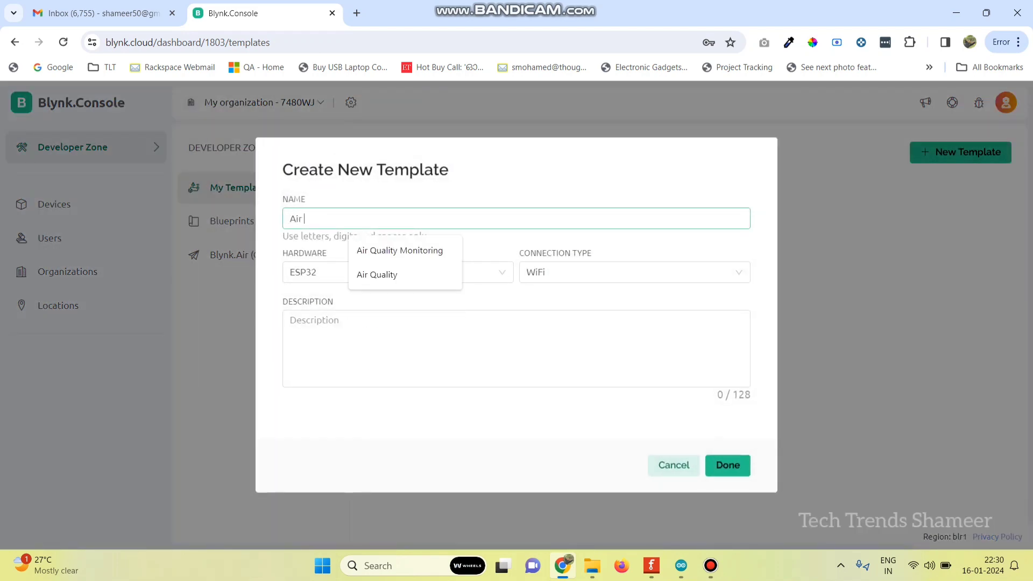
type(" Quality Monitoring")
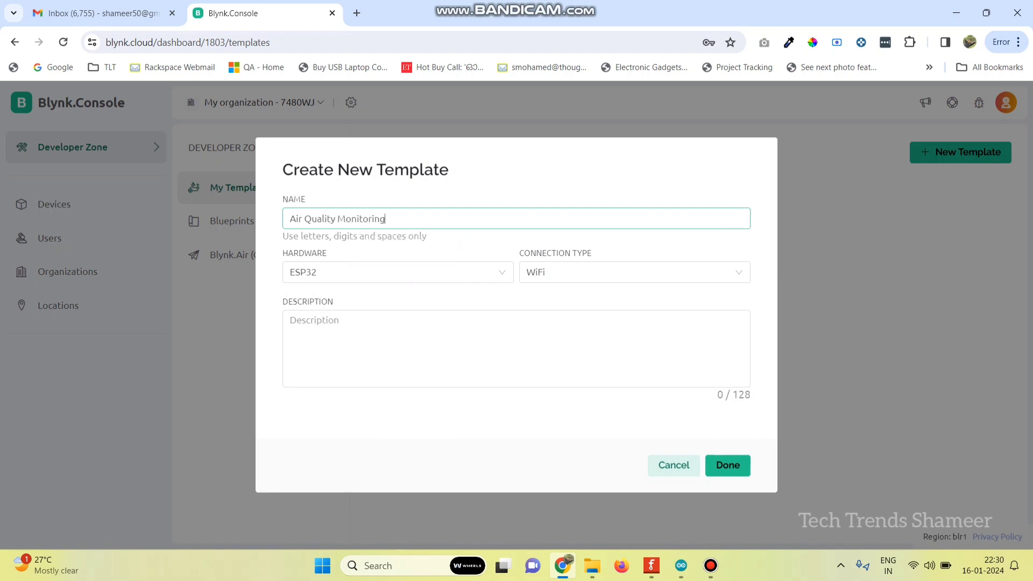
left_click(398, 272)
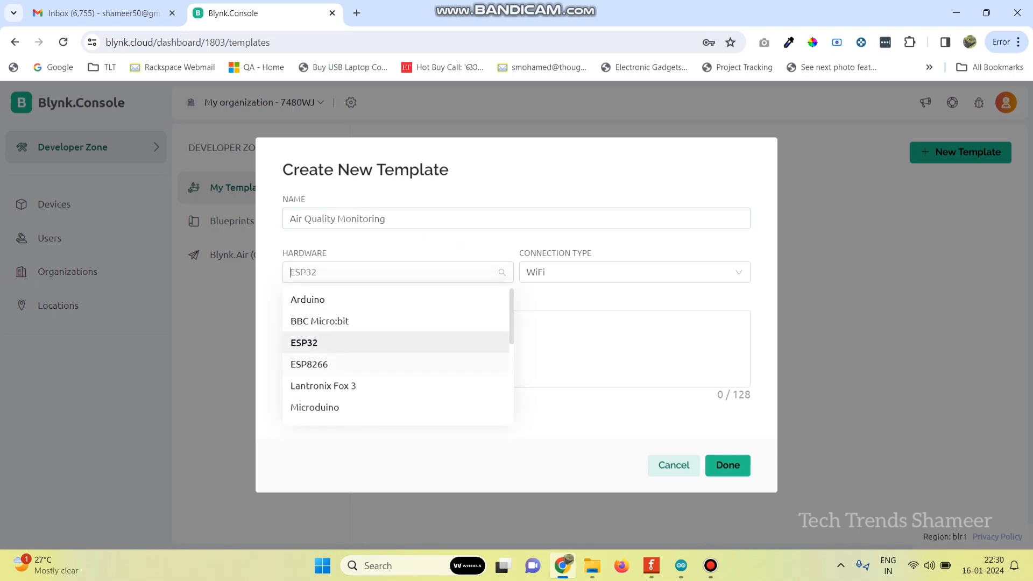
left_click(376, 364)
left_click(635, 272)
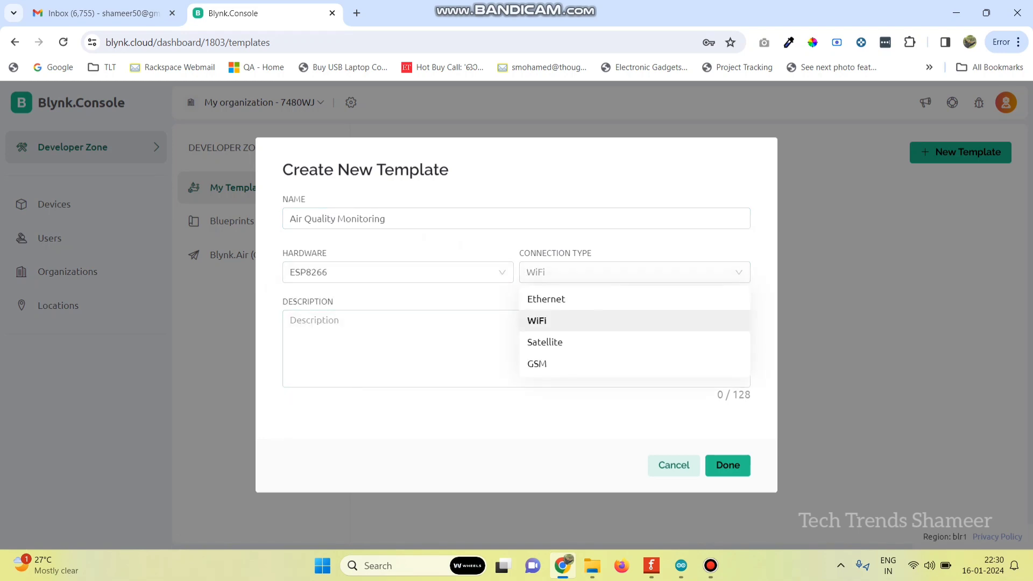
left_click(635, 321)
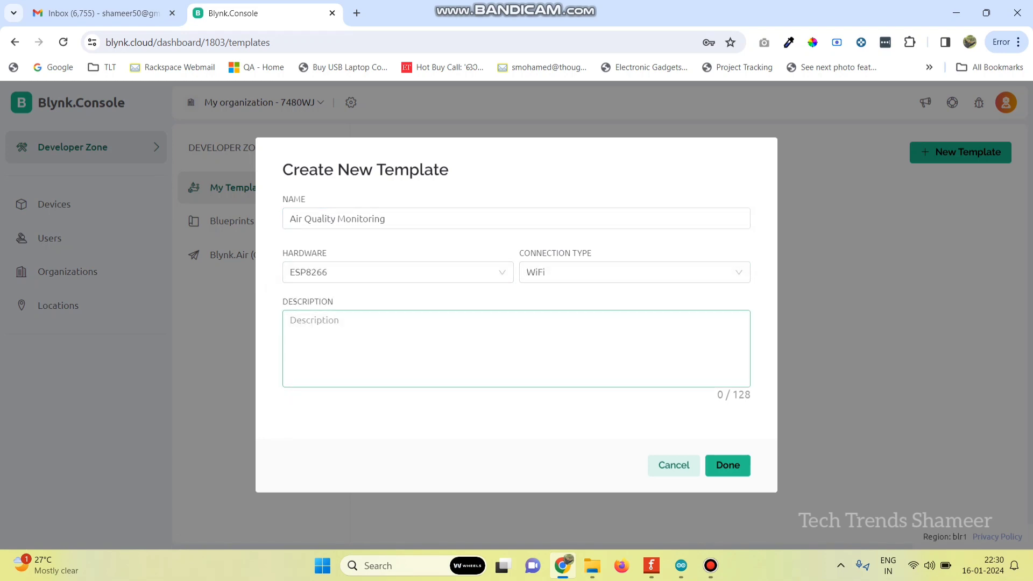
left_click(727, 464)
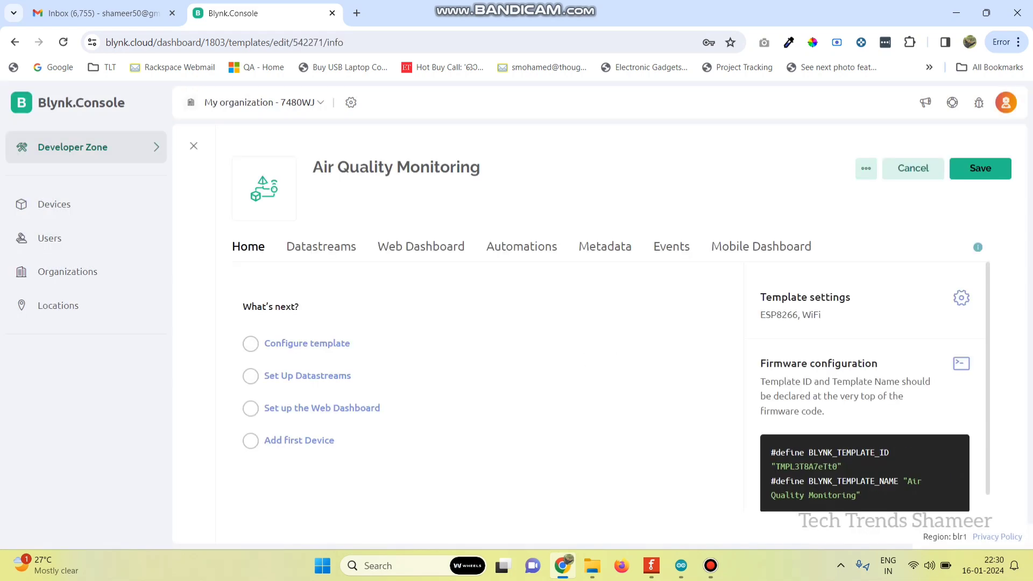
Start a virtual pin datastream in the template named Temperature on pin V0 with data type Double.
left_click(321, 247)
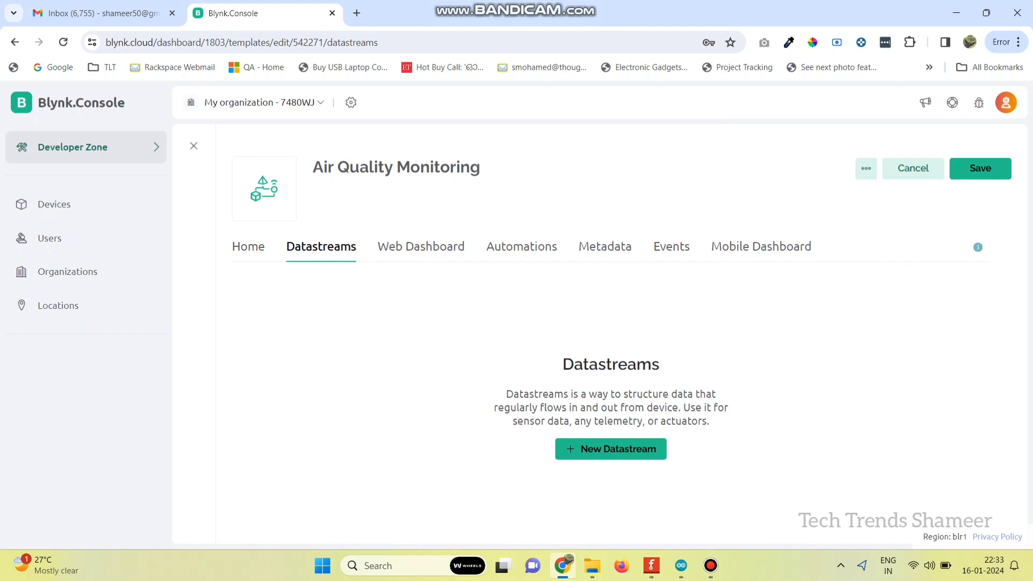
left_click(611, 448)
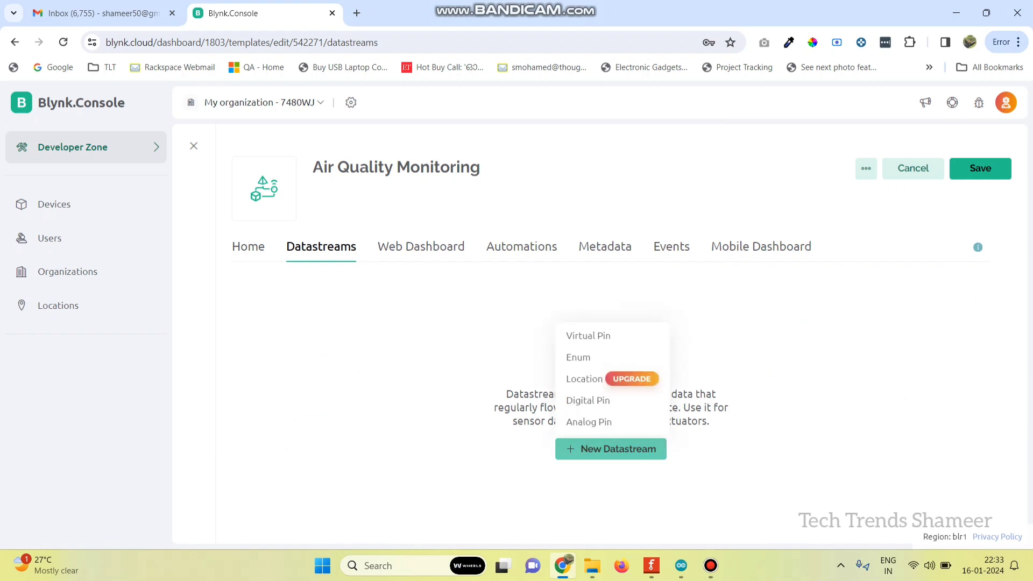
left_click(588, 335)
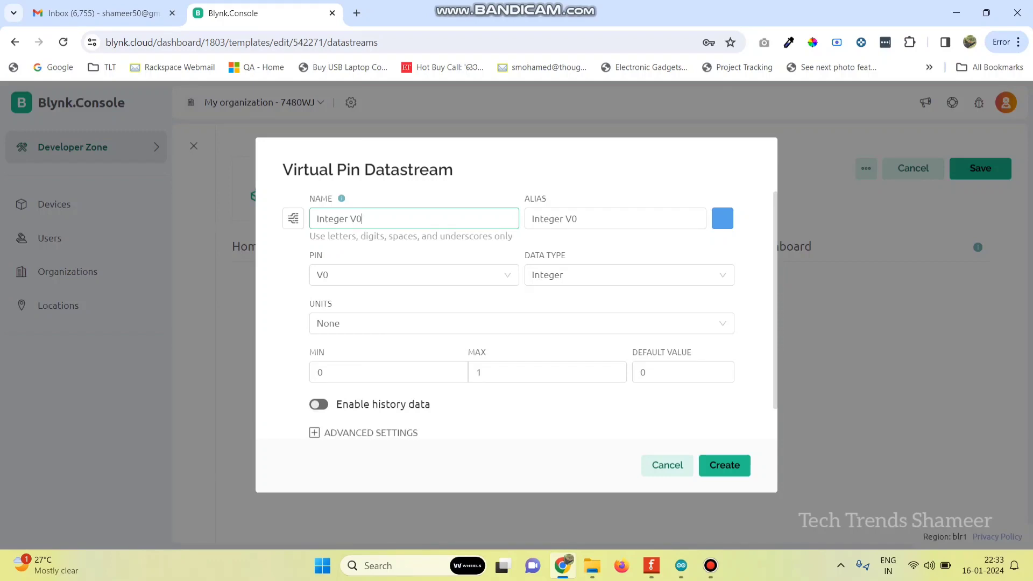
key("ctrl+shift+Left")
key("ctrl+shift+Left")
type("Temperature")
left_click(414, 275)
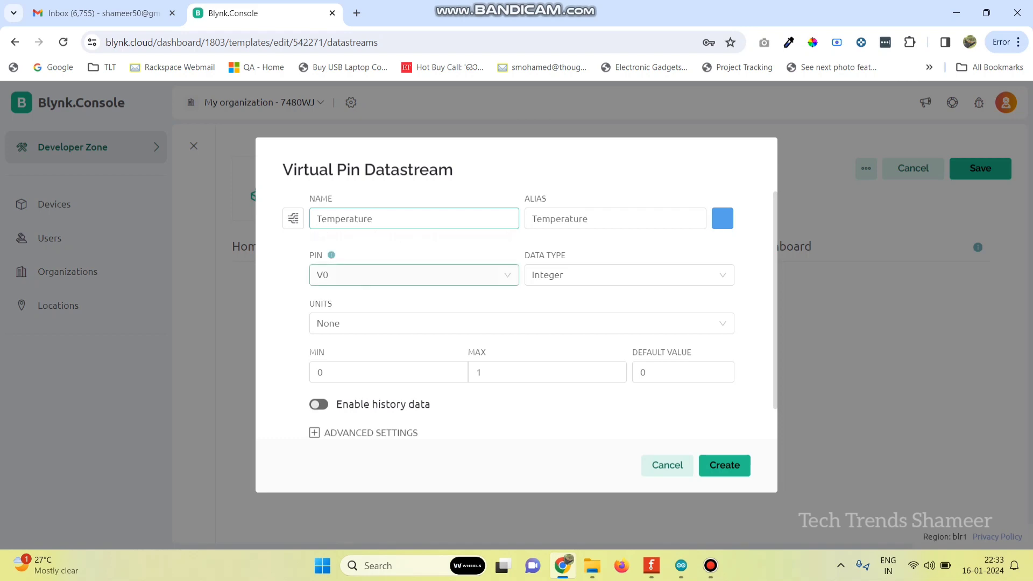
key("Tab")
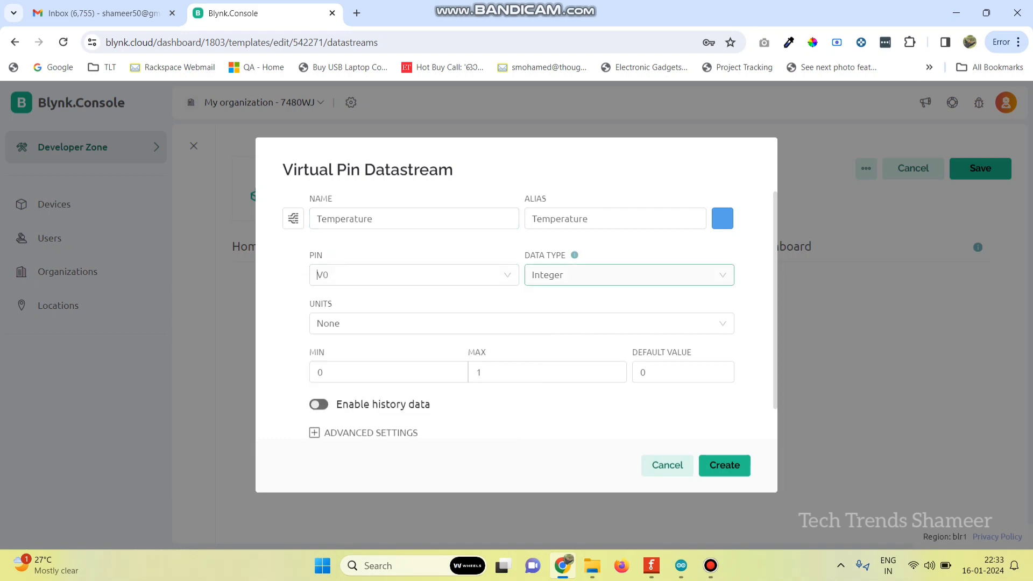
left_click(570, 275)
left_click(548, 323)
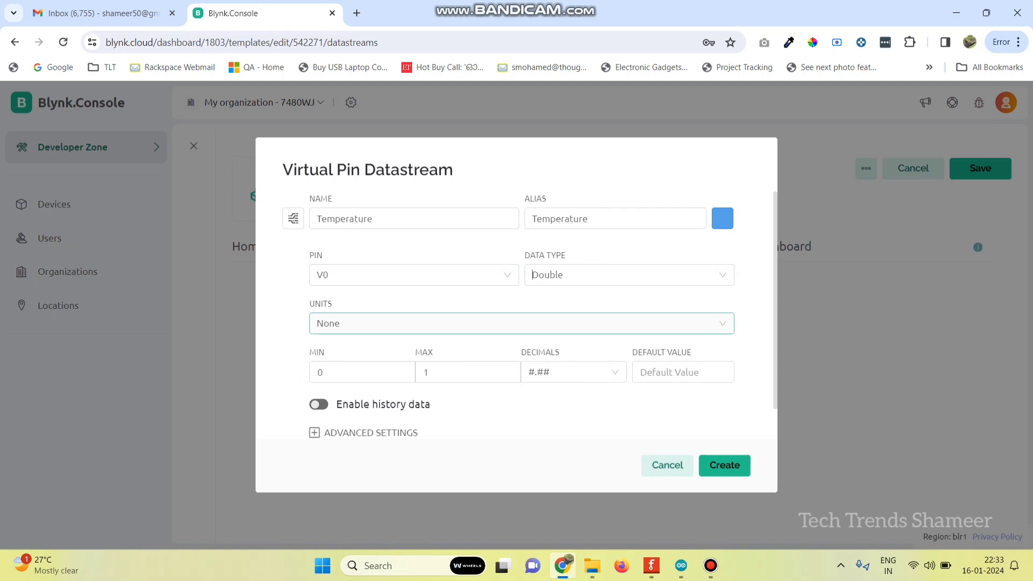
Set the Temperature datastream's units to Celsius, °C and its maximum to 100, and create it.
key("Down")
type("cel")
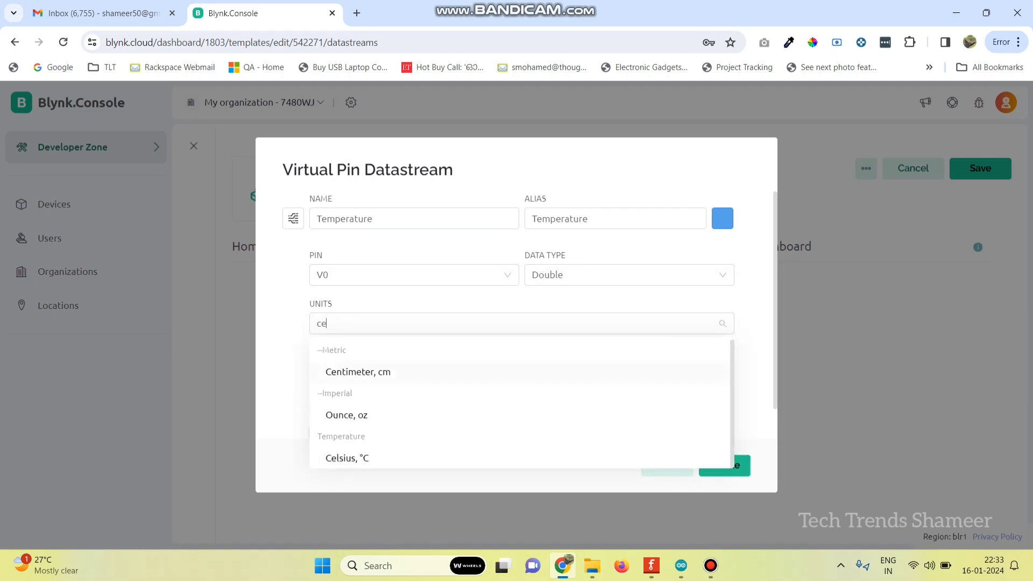
key("Return")
key("Tab")
key("Tab")
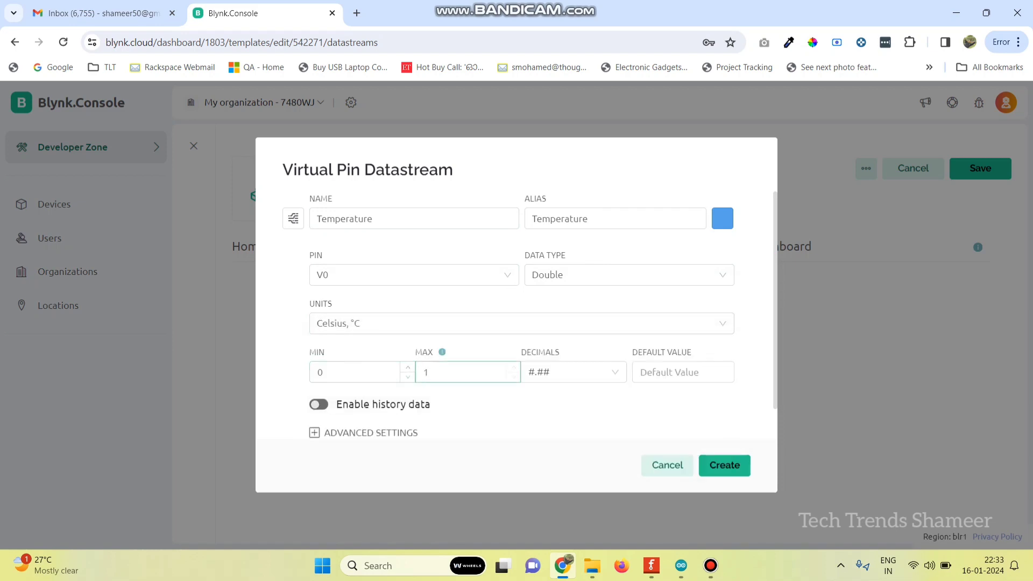
type("00")
left_click(724, 465)
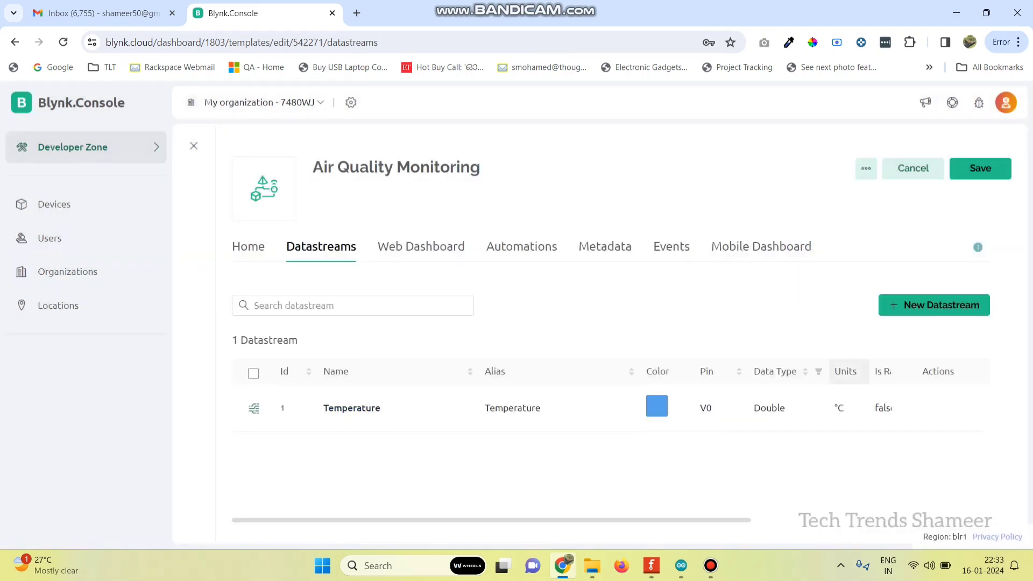
Start a second virtual pin datastream named Humidity on pin V1 with data type Double.
left_click(933, 305)
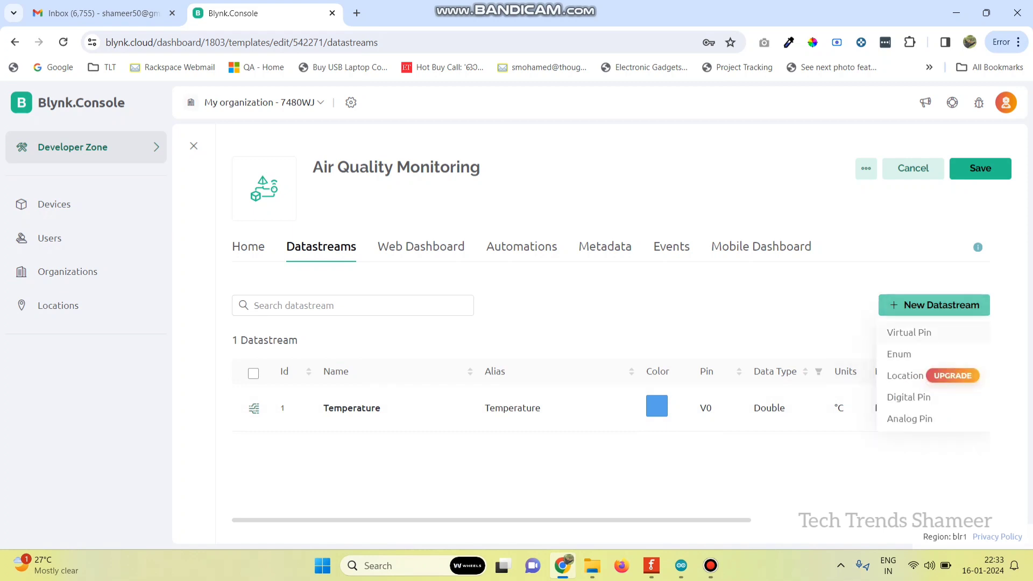
left_click(909, 332)
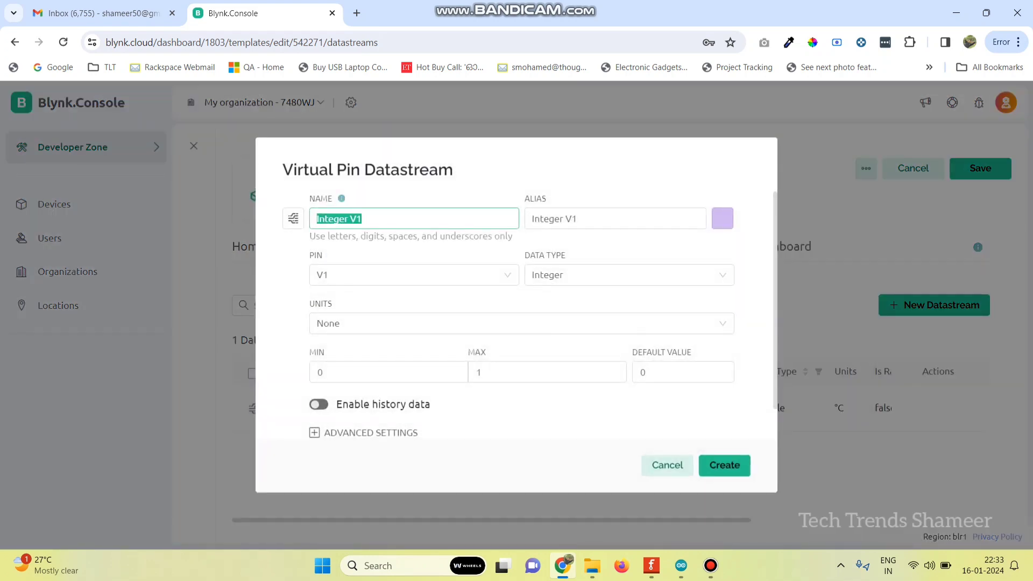
type("Humidity")
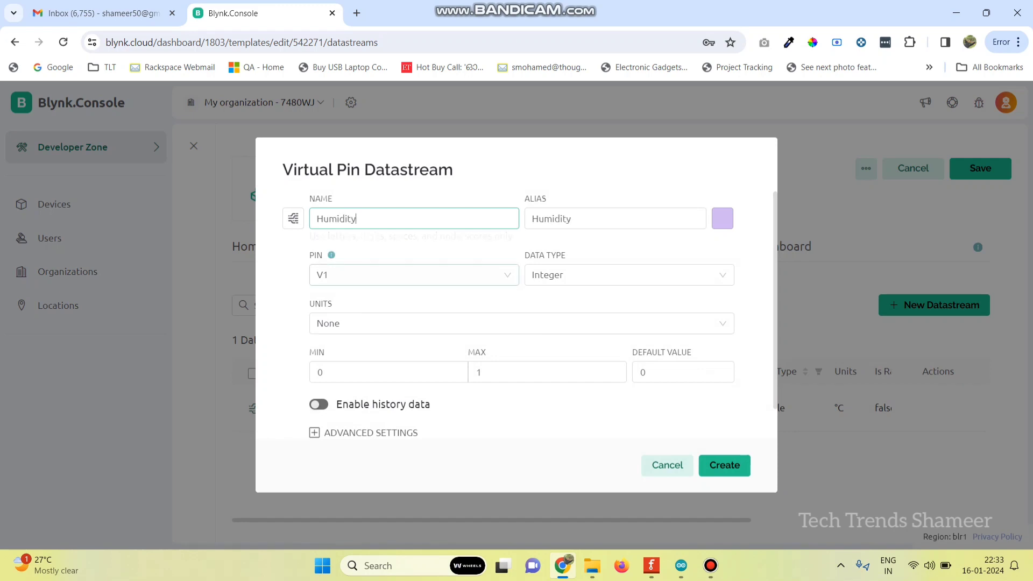
left_click(396, 274)
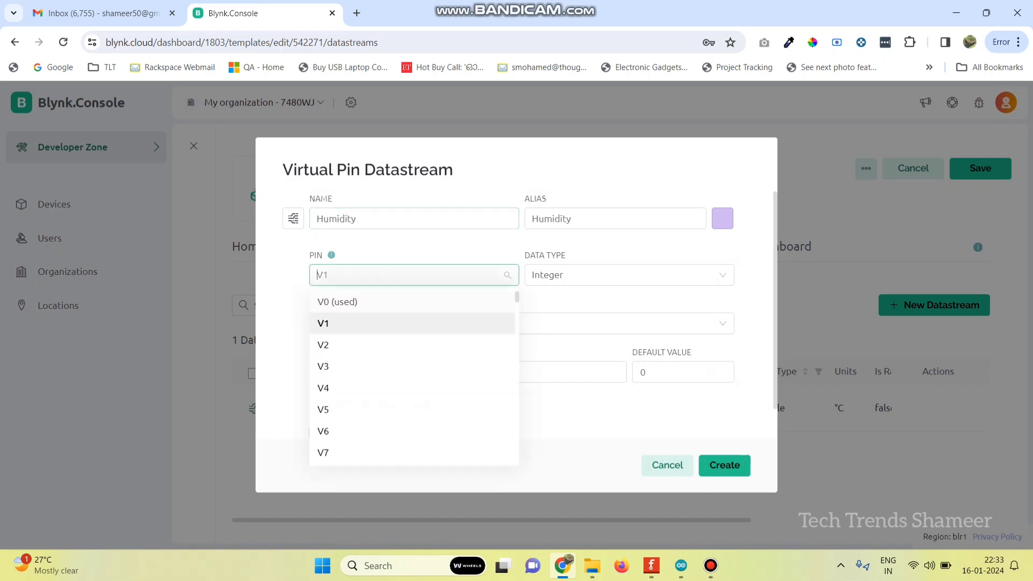
left_click(377, 323)
key("Tab")
key("Down")
key("Down")
key("Return")
key("Tab")
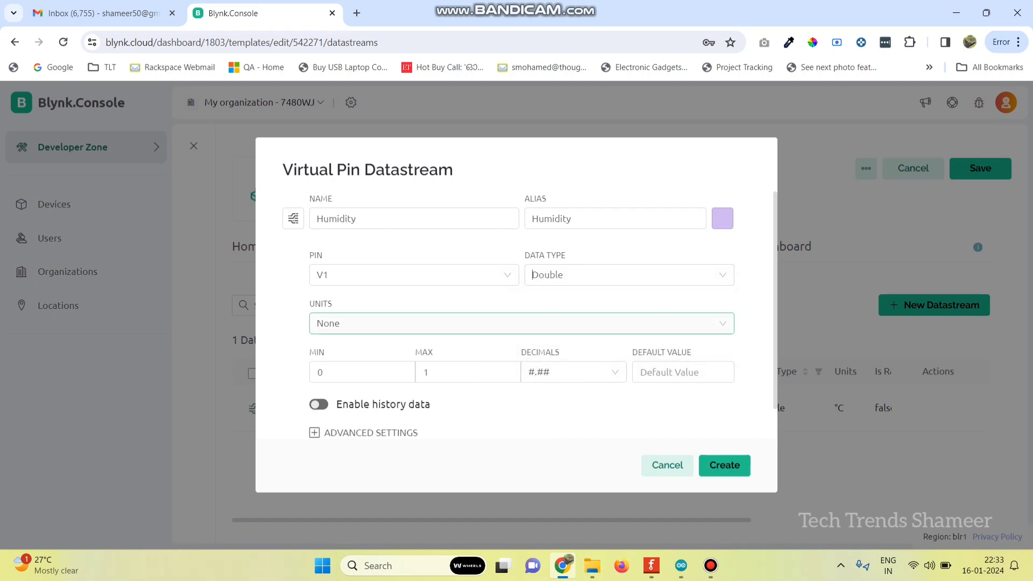
Set the Humidity datastream's units to Percentage, % and its maximum to 100, and create it.
key("Down")
type("%")
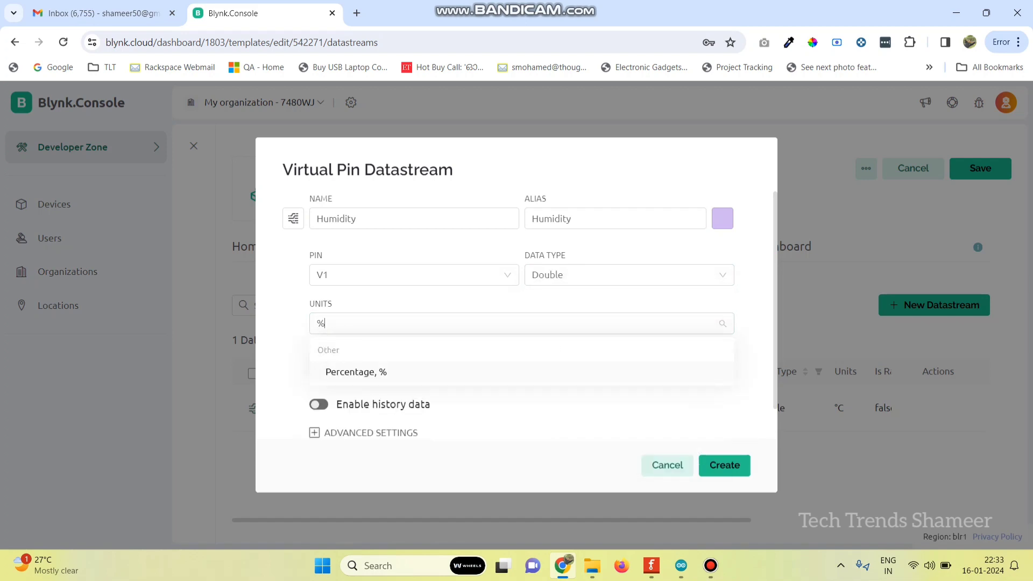
key("Return")
key("Tab")
key("Tab")
type("1")
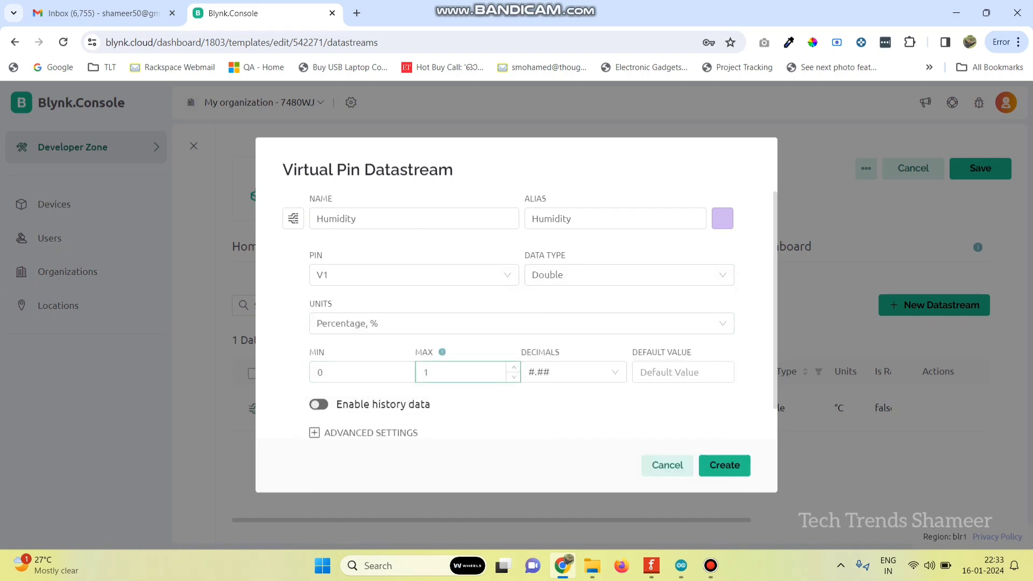
type("00")
left_click(724, 465)
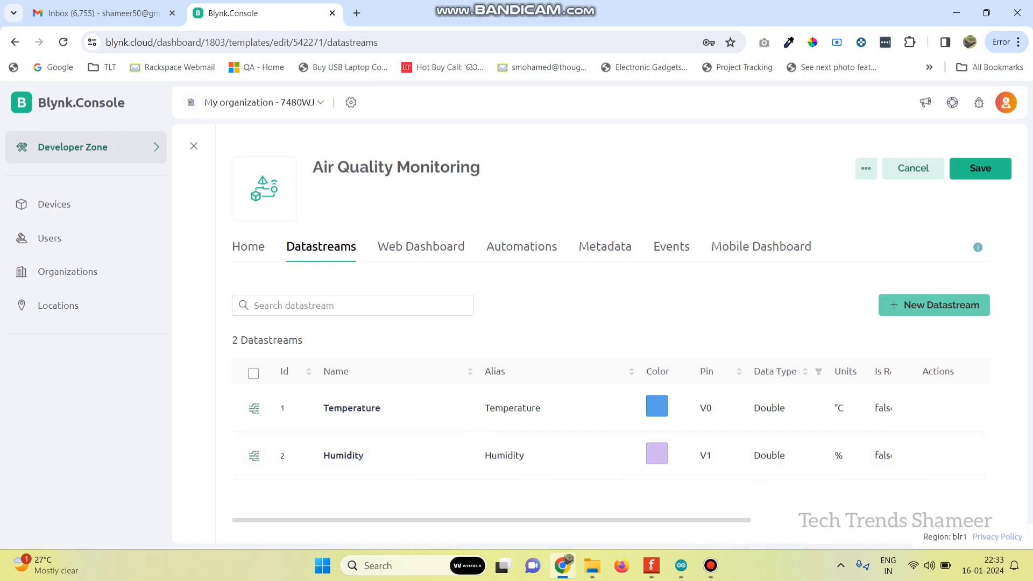
Start a third virtual pin datastream named Air Quality on pin V2 with data type Double.
left_click(934, 305)
left_click(904, 330)
key("ctrl+shift+Left")
key("ctrl+shift+Left")
type("Air Quality")
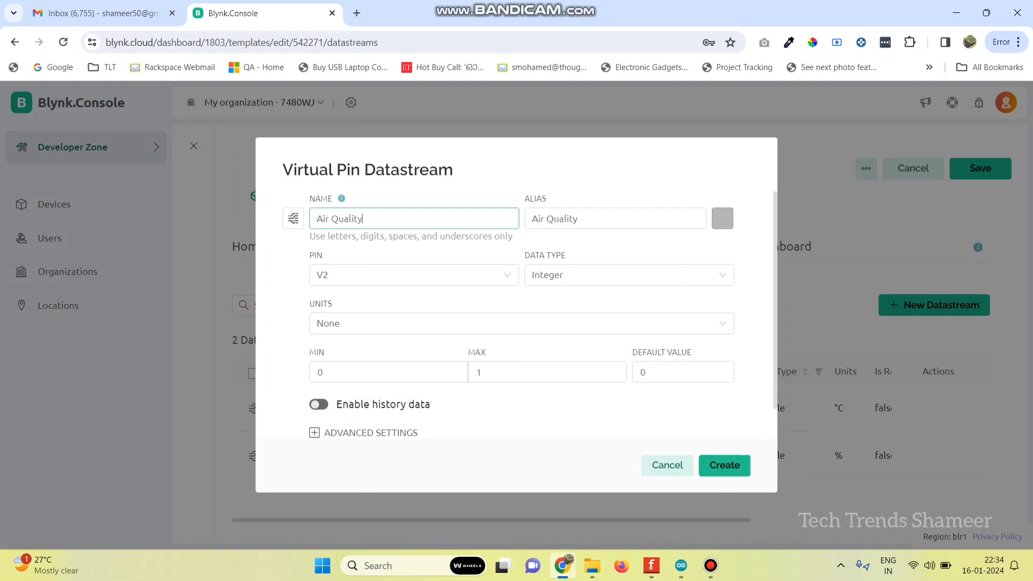
left_click(413, 275)
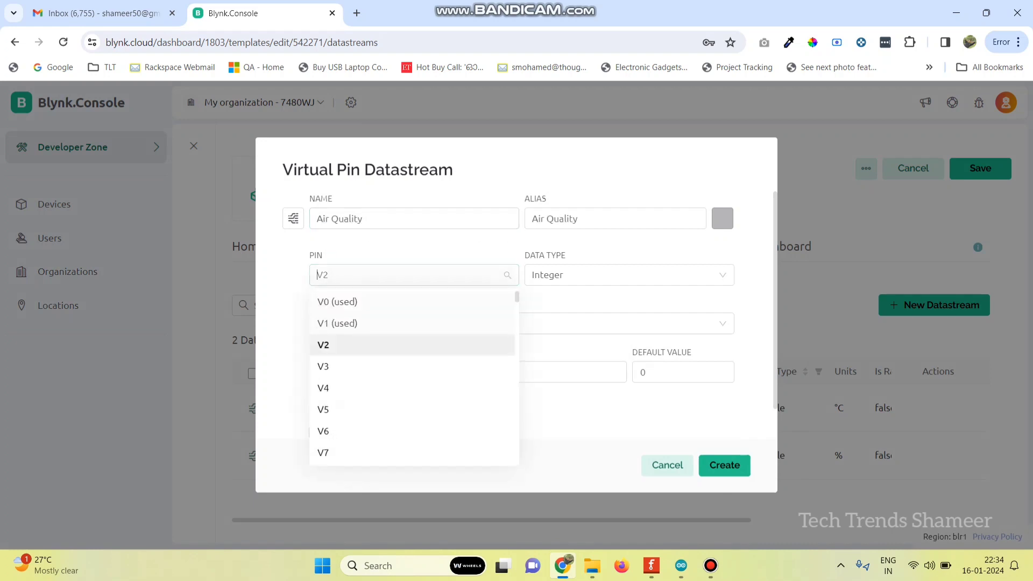
left_click(412, 344)
left_click(628, 275)
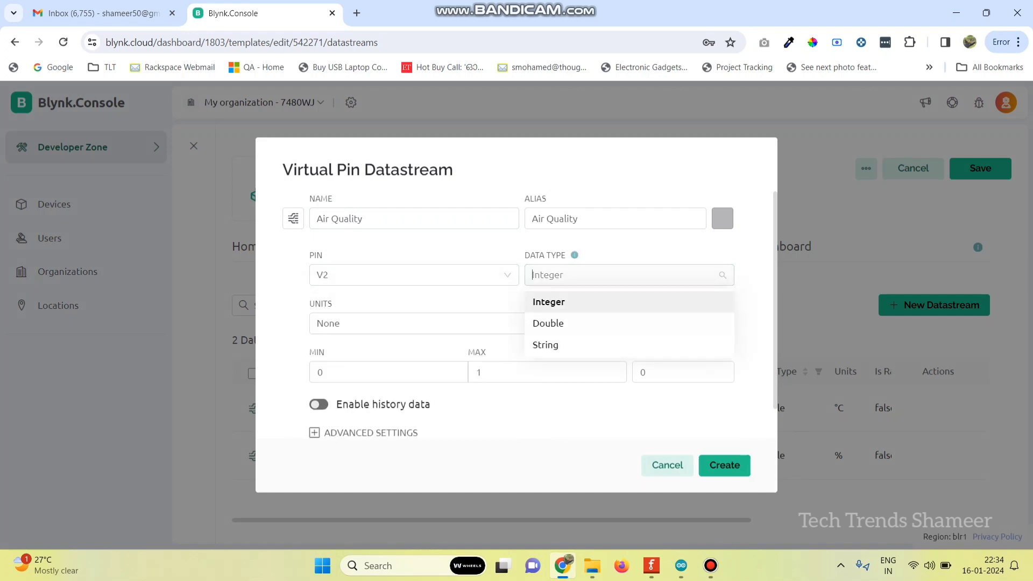
left_click(629, 323)
Set the Air Quality datastream's maximum to 1000 and its units to Parts Per Million, ppm, and create it.
left_click(457, 372)
type("000")
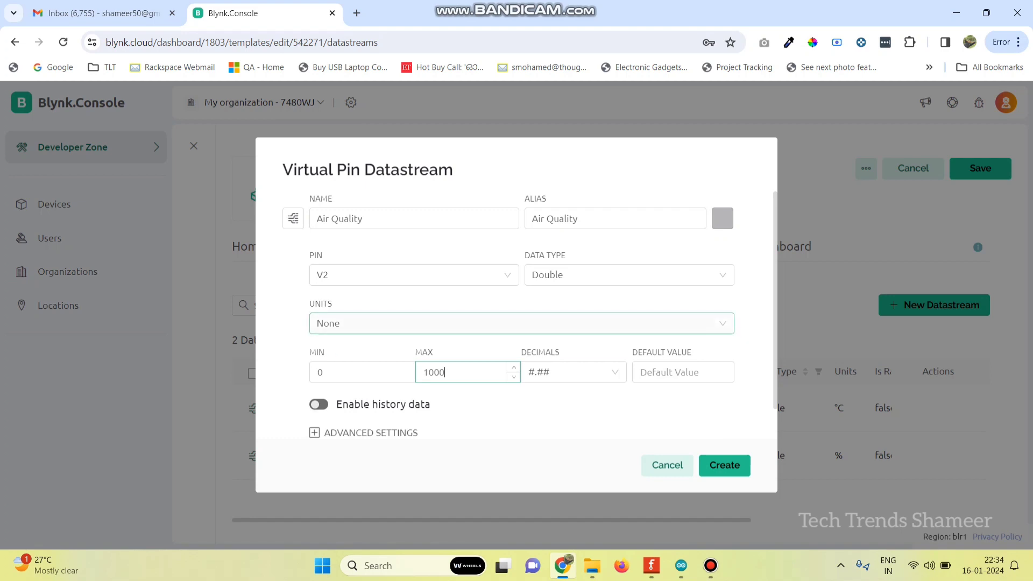
left_click(437, 323)
type("pp")
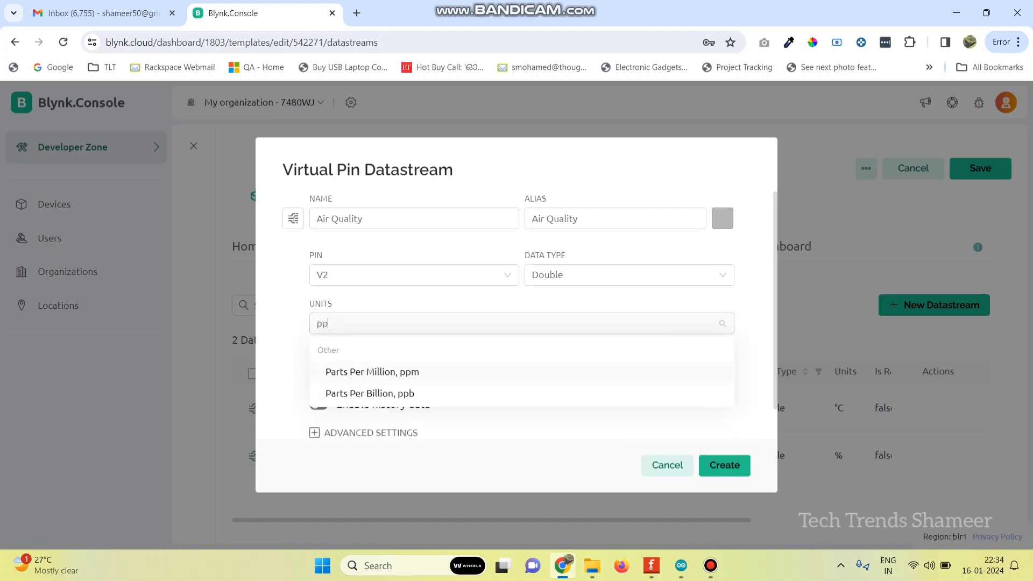
key("Return")
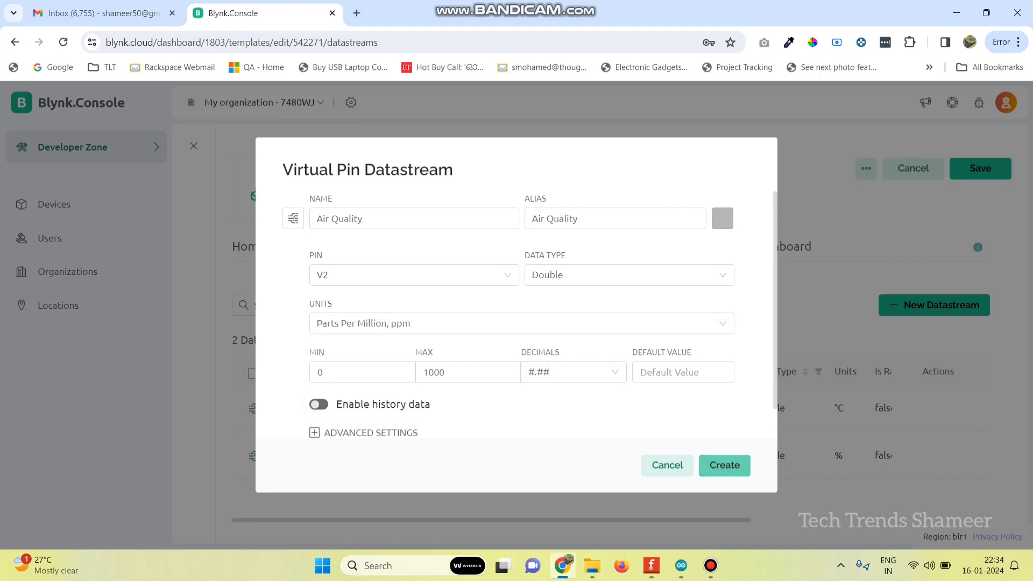
left_click(724, 464)
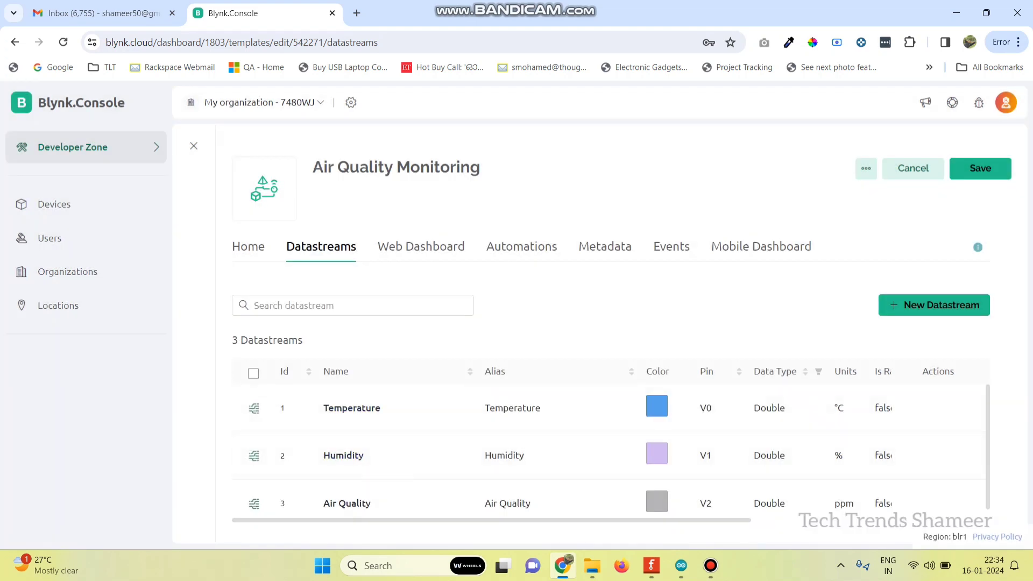
Place three Gauge widgets side by side on the template's web dashboard.
left_click(420, 246)
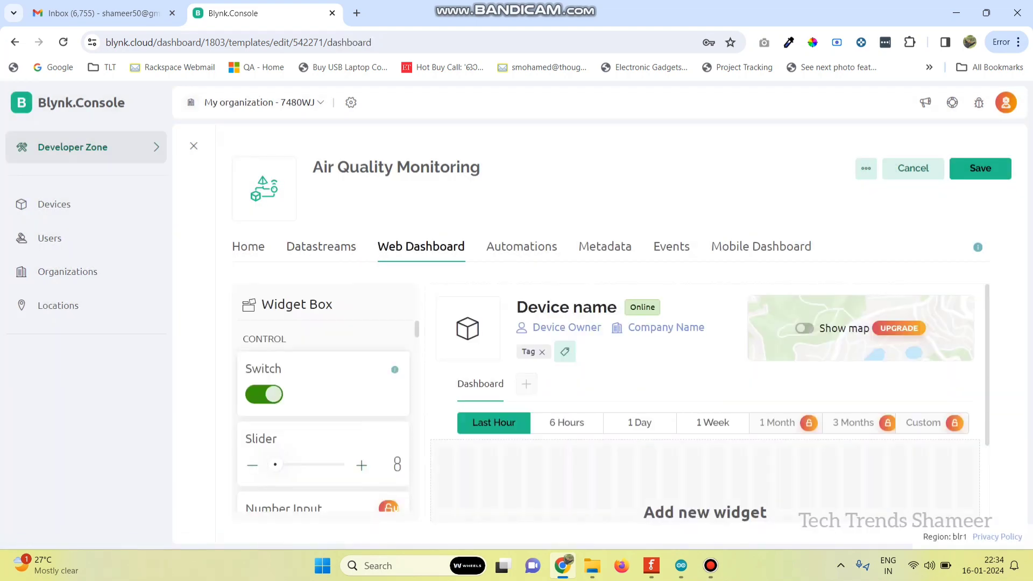
scroll(322, 414, "down", 15)
left_click_drag(322, 409, 689, 504)
left_click_drag(322, 409, 685, 510)
left_click_drag(322, 409, 852, 514)
scroll(511, 409, "down", 2)
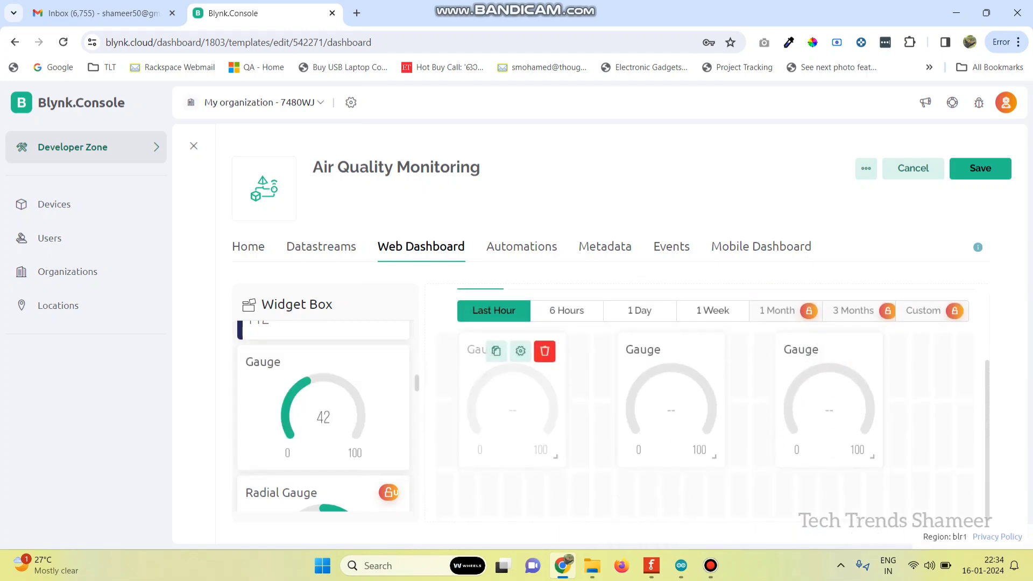
Assign the Temperature (V0) datastream to the first gauge on the dashboard and save its settings.
left_click(520, 351)
left_click(254, 258)
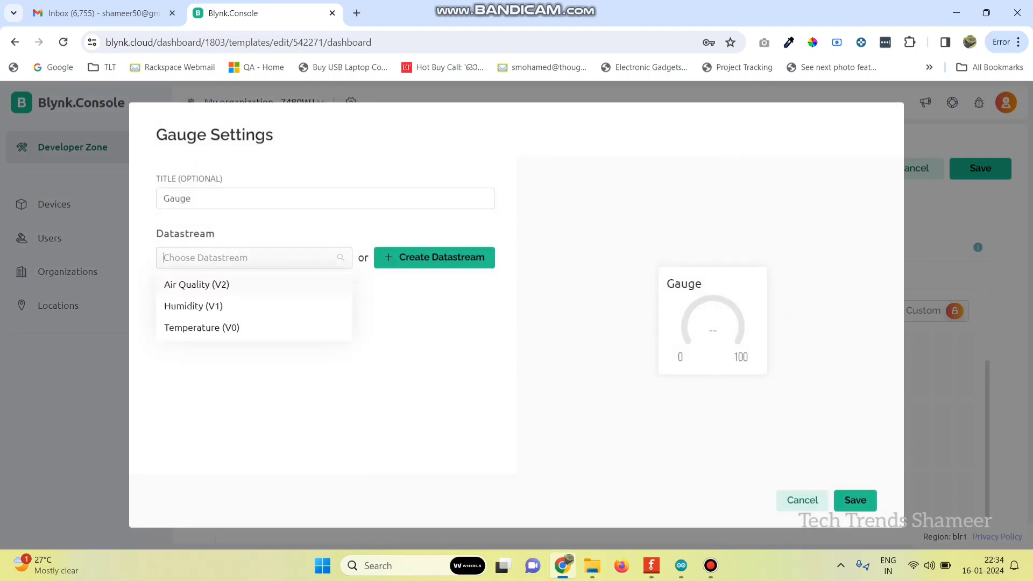
left_click(334, 327)
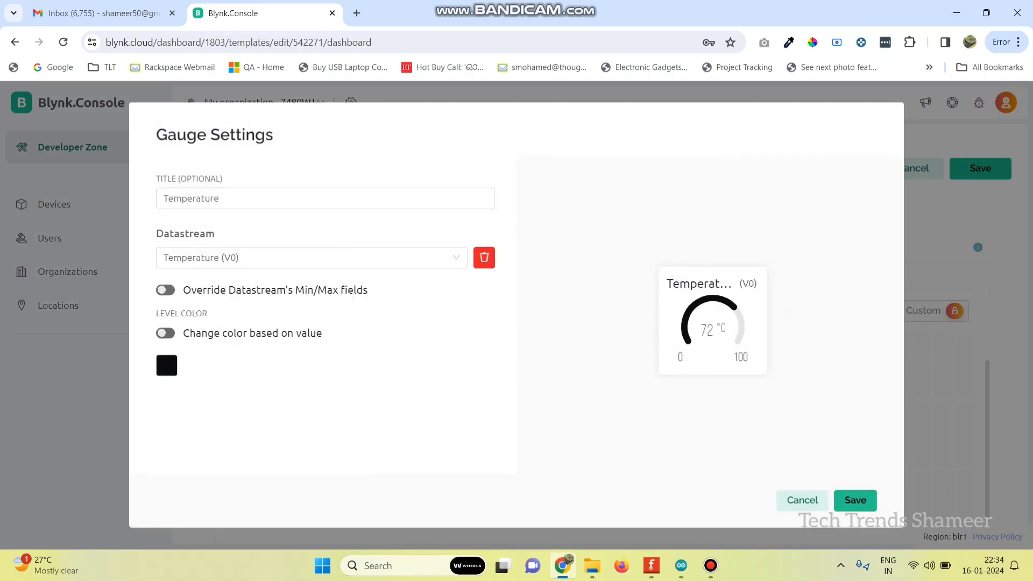
left_click(854, 499)
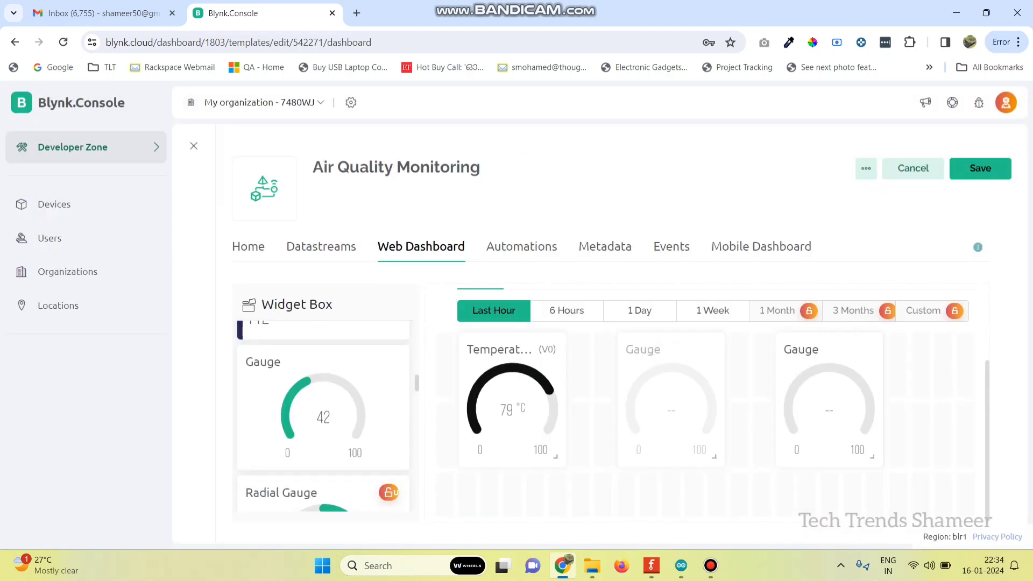
Assign the Humidity (V1) datastream to the middle gauge, set its level color to blue and save its settings.
left_click(678, 351)
left_click(253, 258)
left_click(193, 306)
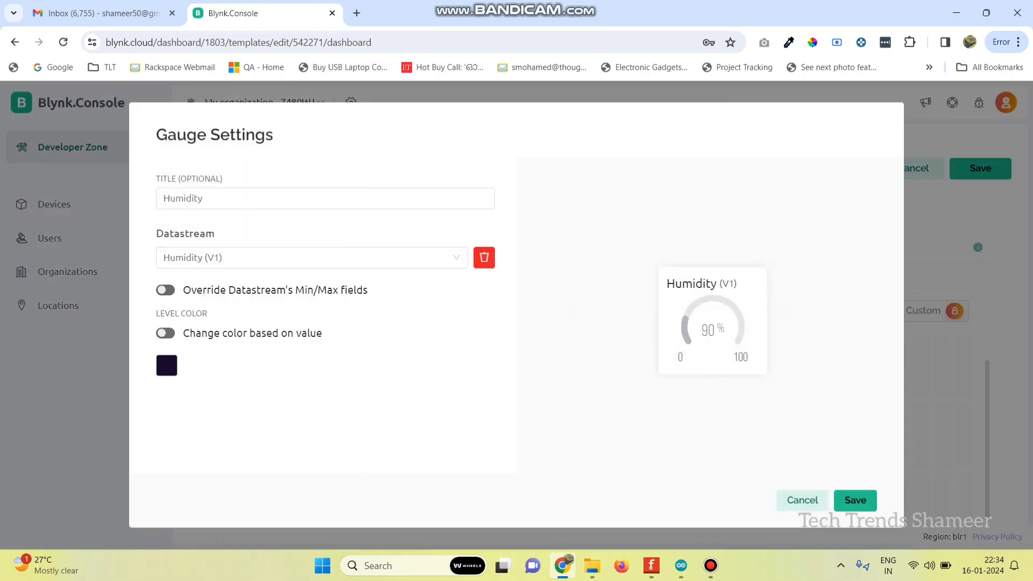
left_click(166, 365)
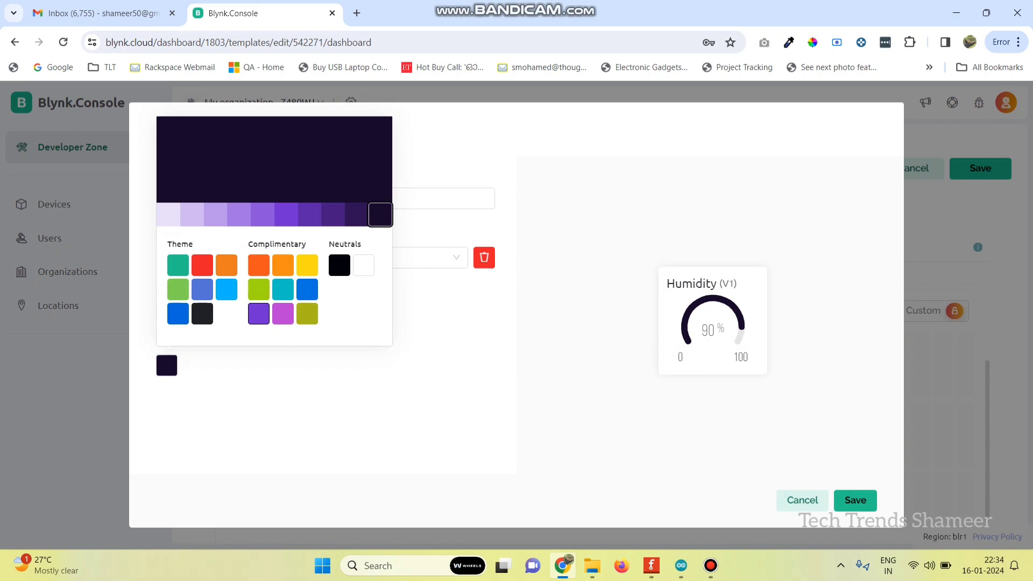
left_click(203, 289)
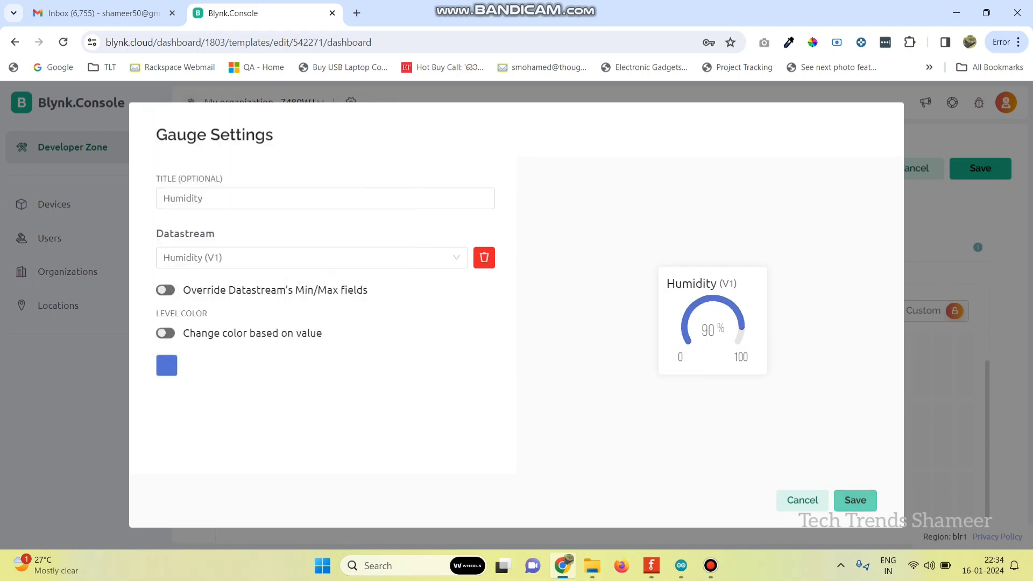
left_click(855, 500)
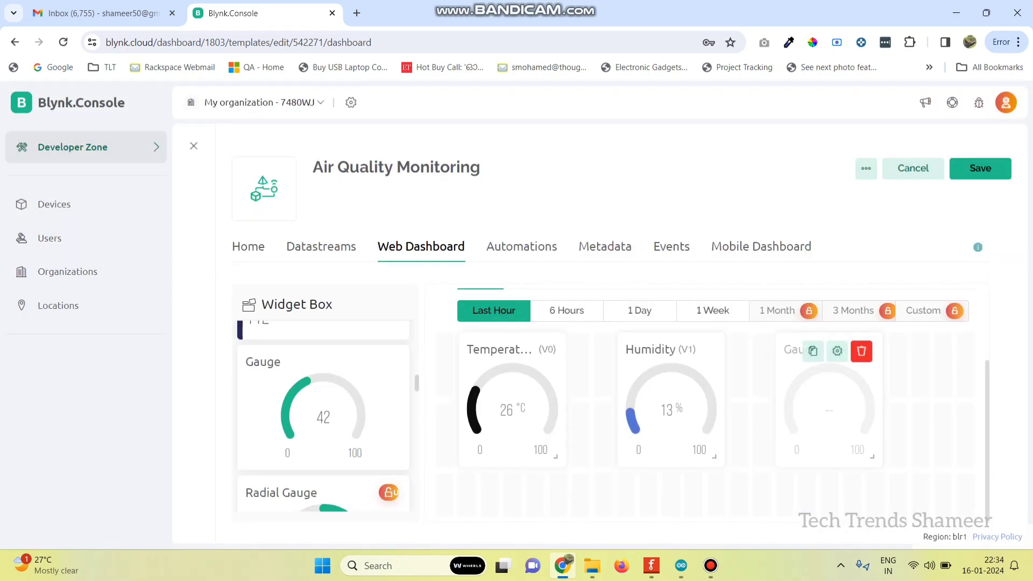
Assign the Air Quality (V2) datastream to the third gauge, set its level color to green and save its settings.
left_click(836, 351)
left_click(248, 257)
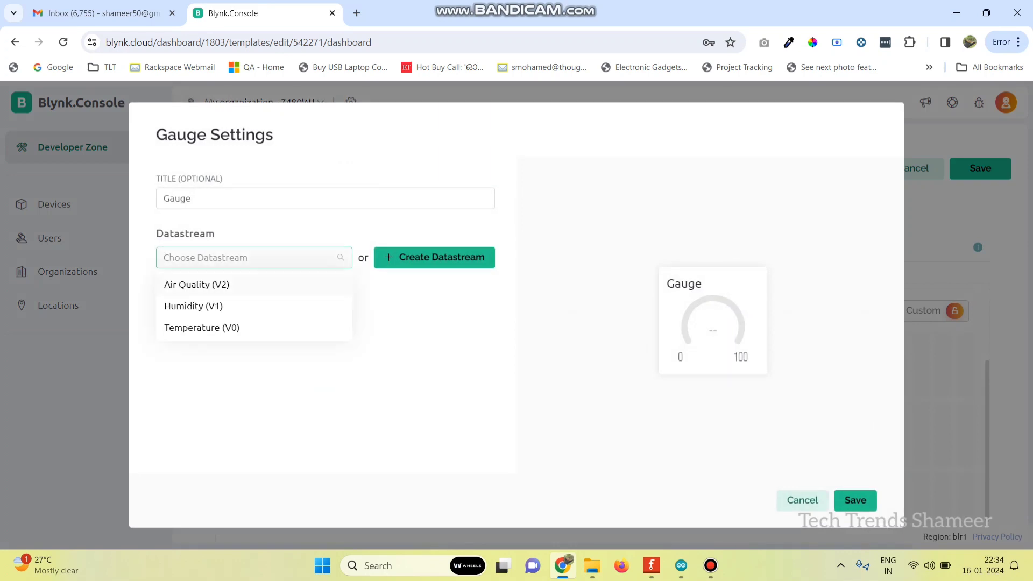
left_click(197, 285)
left_click(167, 365)
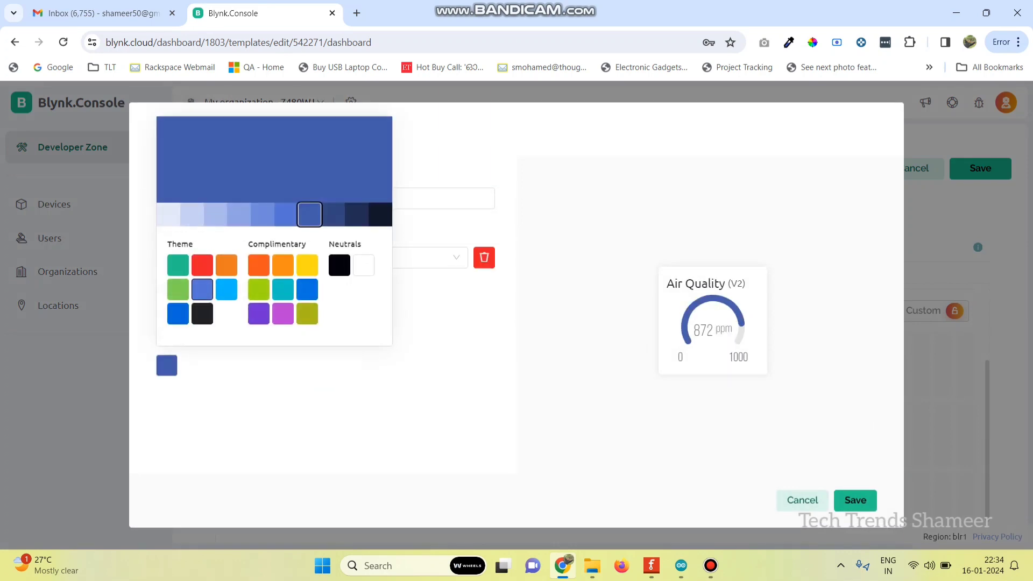
left_click(178, 290)
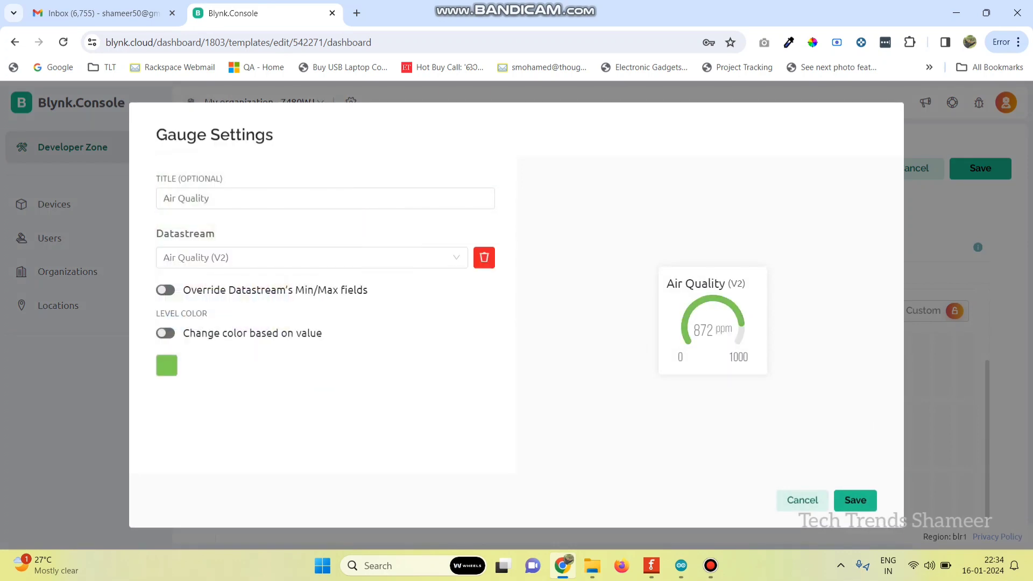
left_click(855, 500)
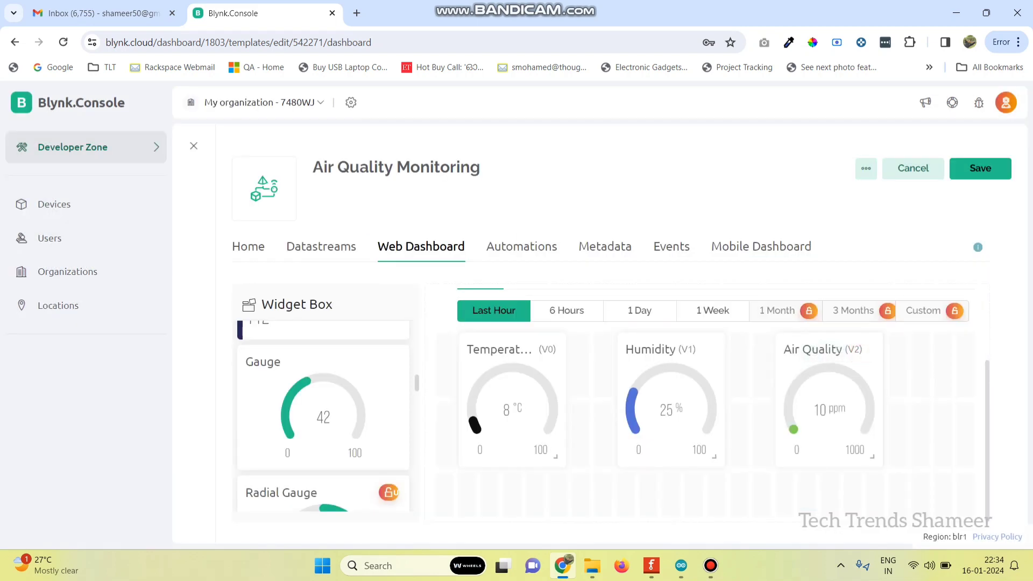
Start a new template event named pollution_alert, copying the name from the Blynk.logEvent call in the Arduino IDE sketch.
left_click(671, 247)
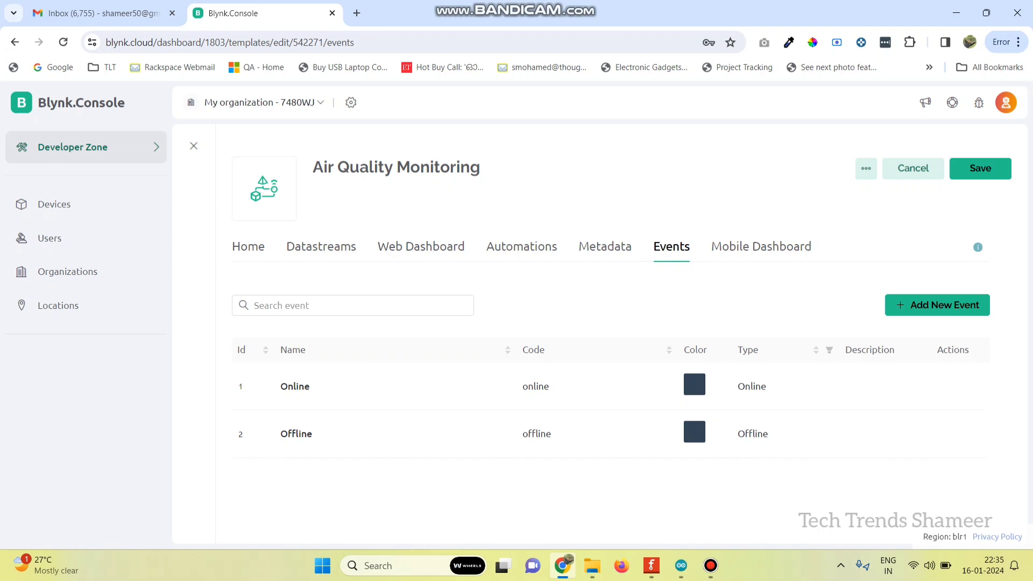
left_click(937, 305)
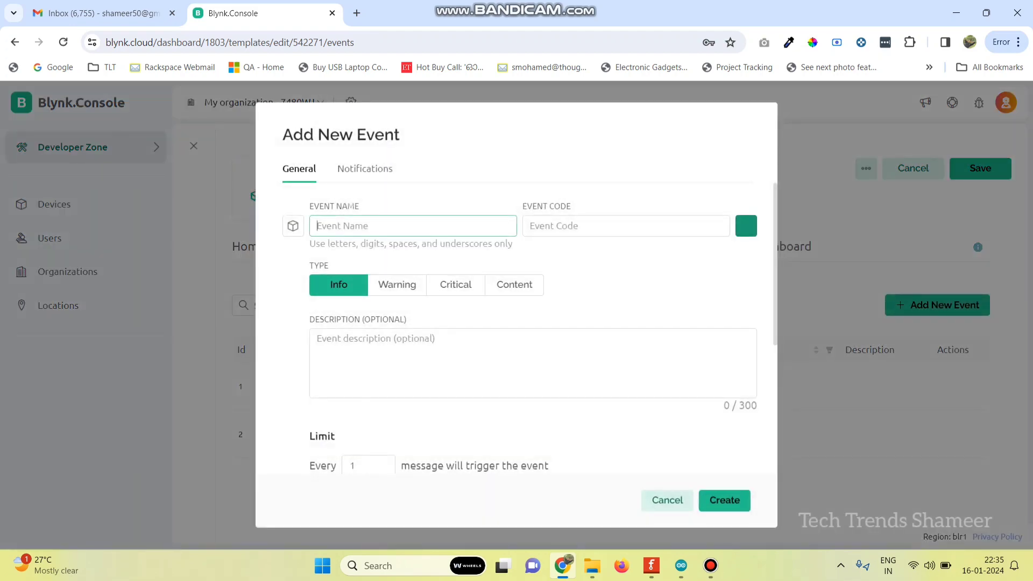
left_click(681, 566)
scroll(517, 228, "down", 20)
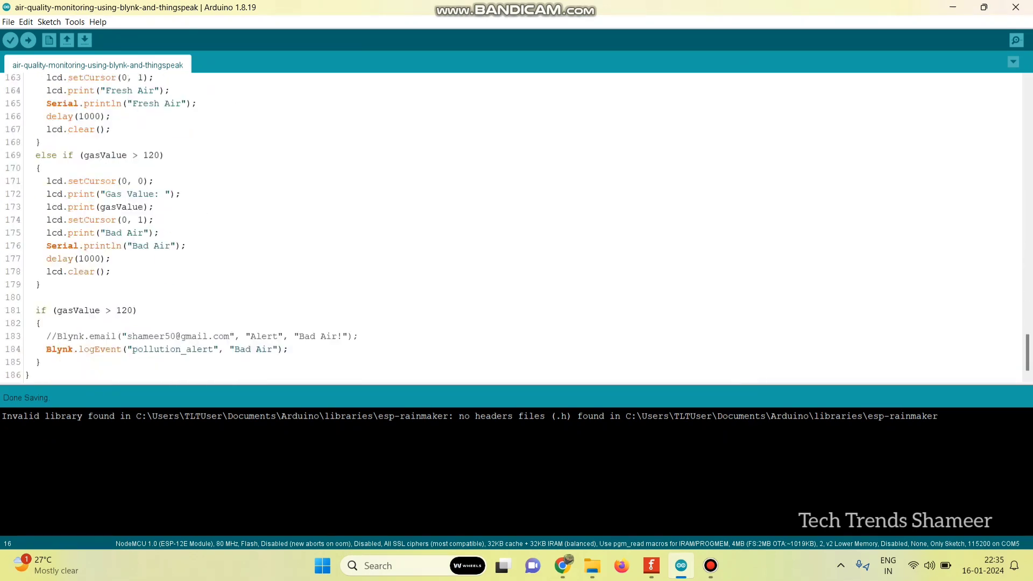
double_click(174, 349)
key("ctrl+c")
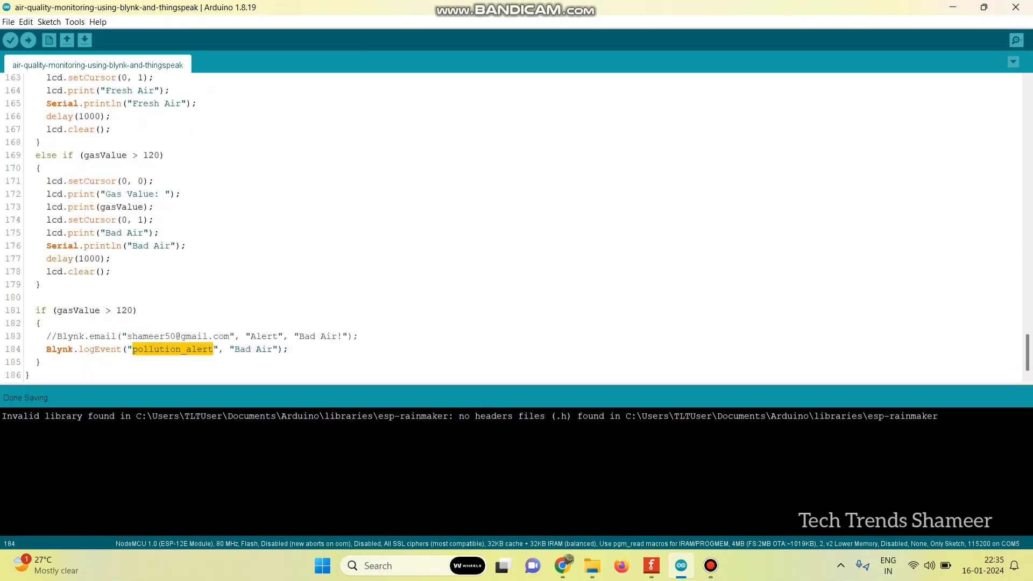
left_click(562, 565)
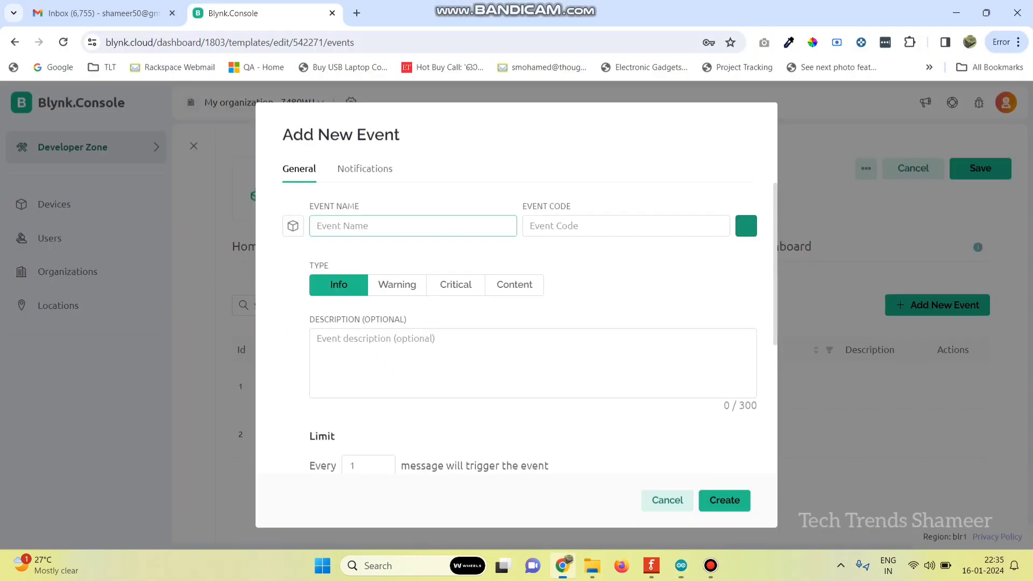
key("ctrl+v")
Describe the pollution_alert event as Bad Air and limit its sending to once per 1 second.
left_click(371, 352)
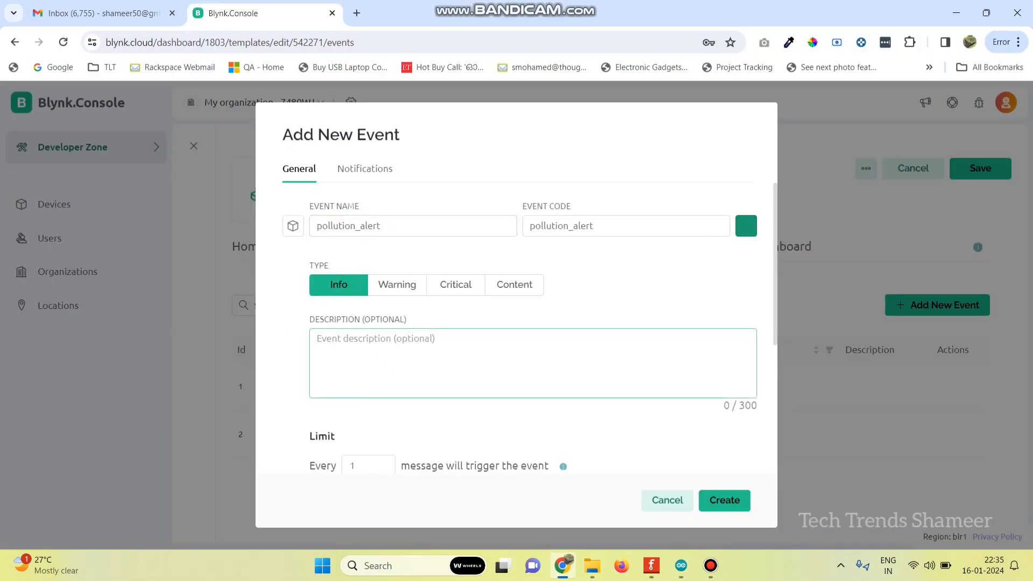
type("Bad ")
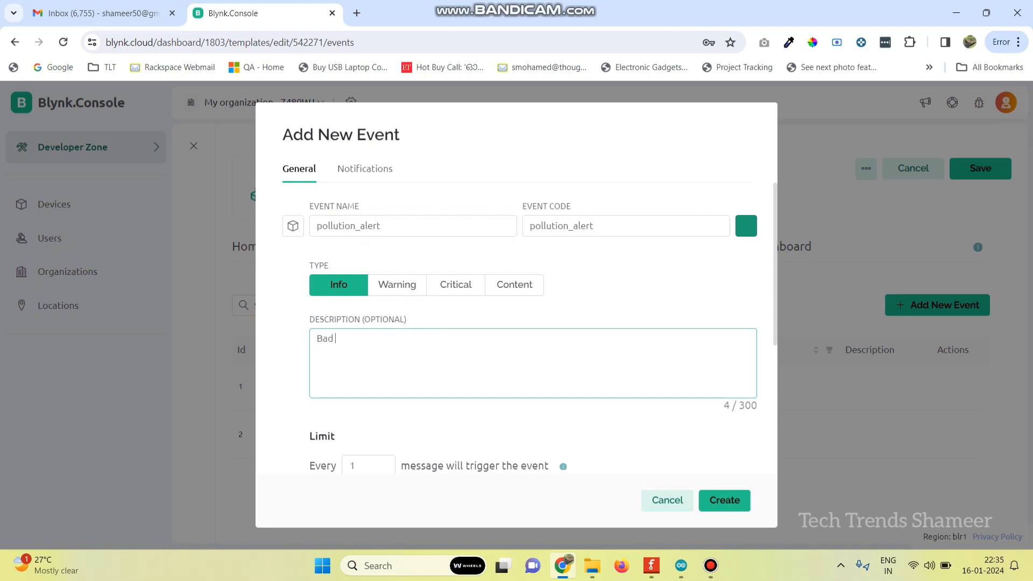
type("Air")
scroll(589, 407, "down", 3)
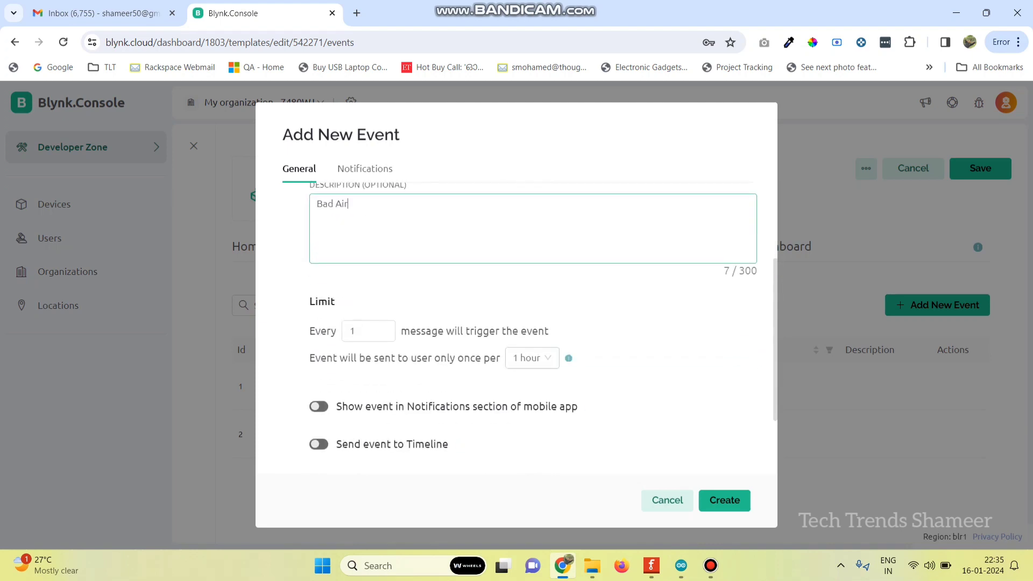
left_click(532, 358)
left_click(528, 385)
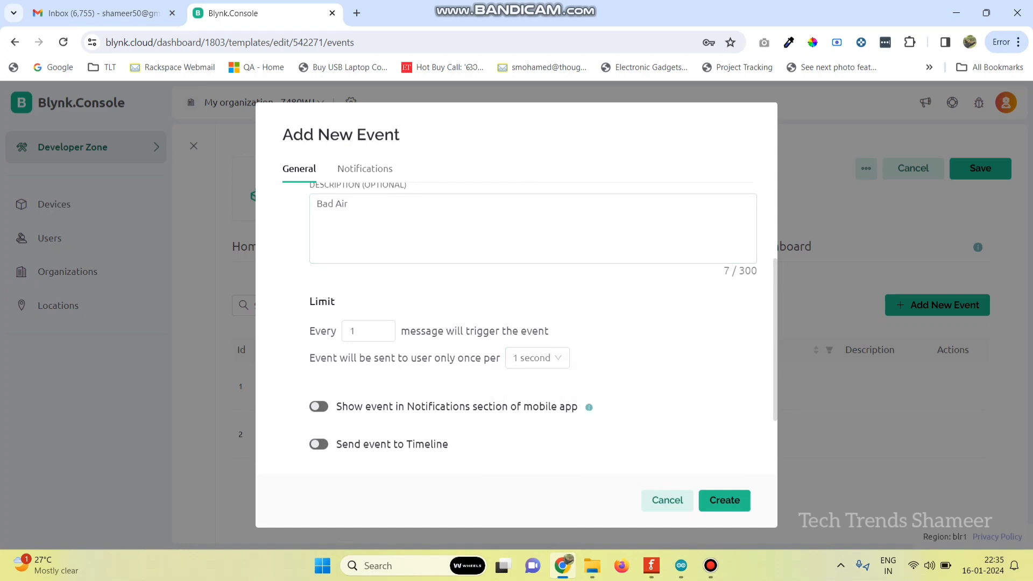
Enable showing the event in the mobile app's Notifications section and sending it to Timeline.
scroll(532, 328, "down", 1)
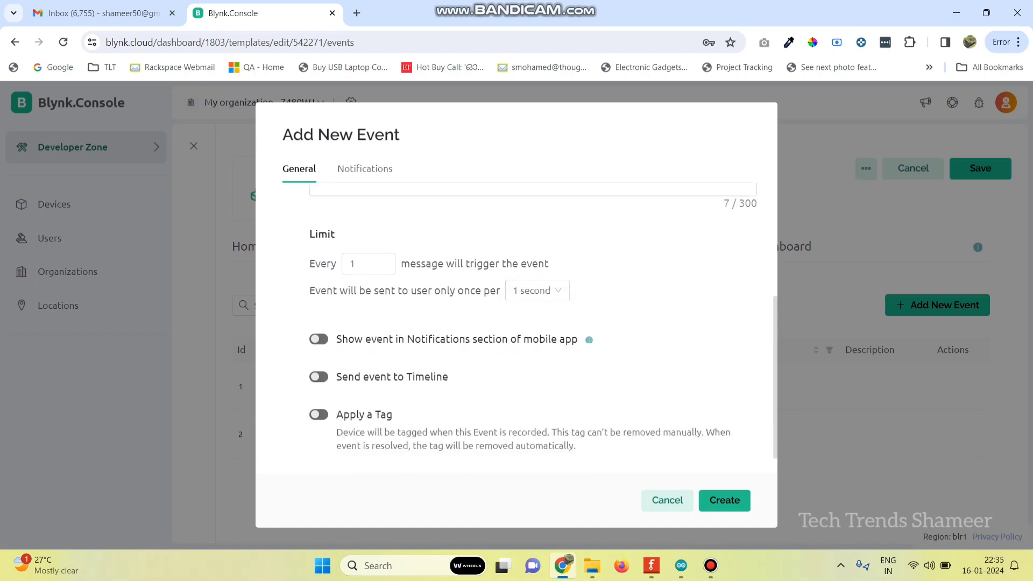
left_click(318, 339)
left_click(318, 376)
scroll(532, 331, "up", 4)
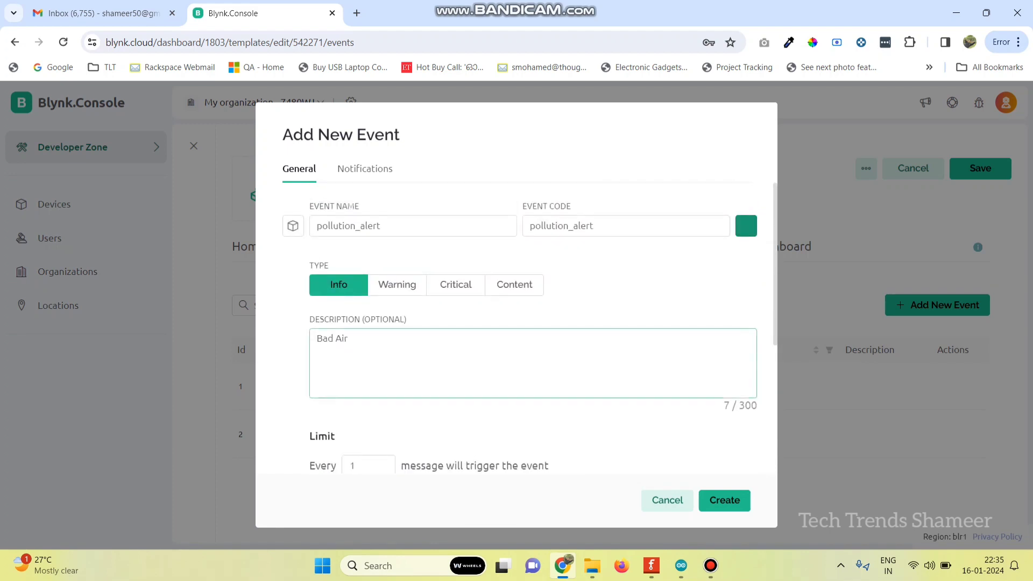
Enable notifications for the pollution_alert event and choose Device Owner as the e-mail recipient.
left_click(364, 169)
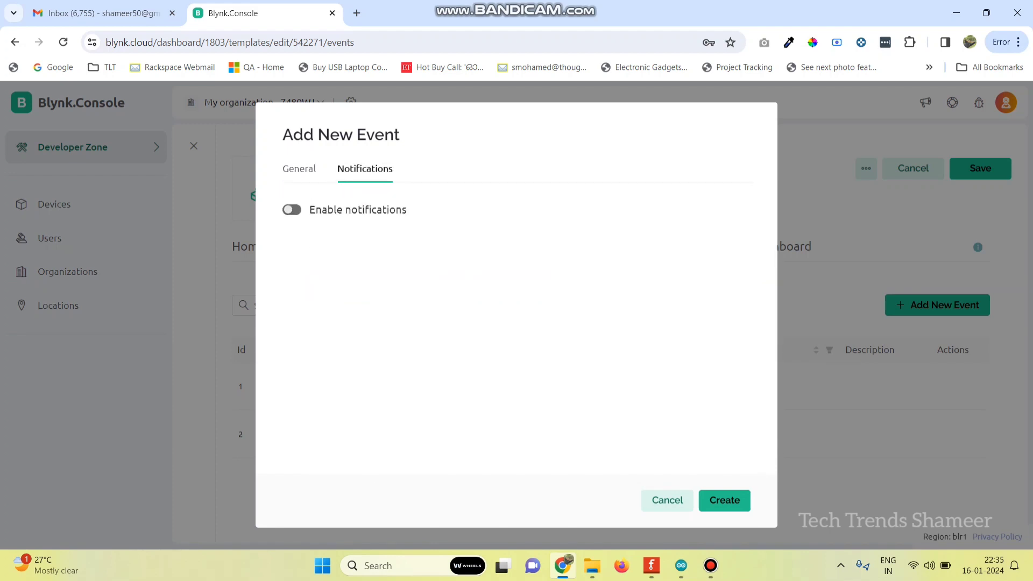
left_click(292, 210)
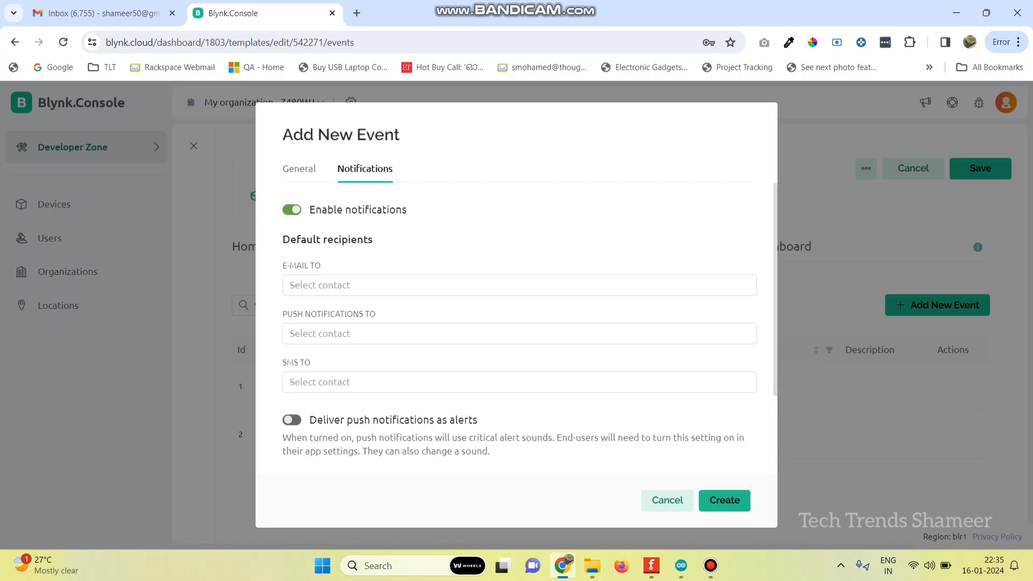
left_click(323, 285)
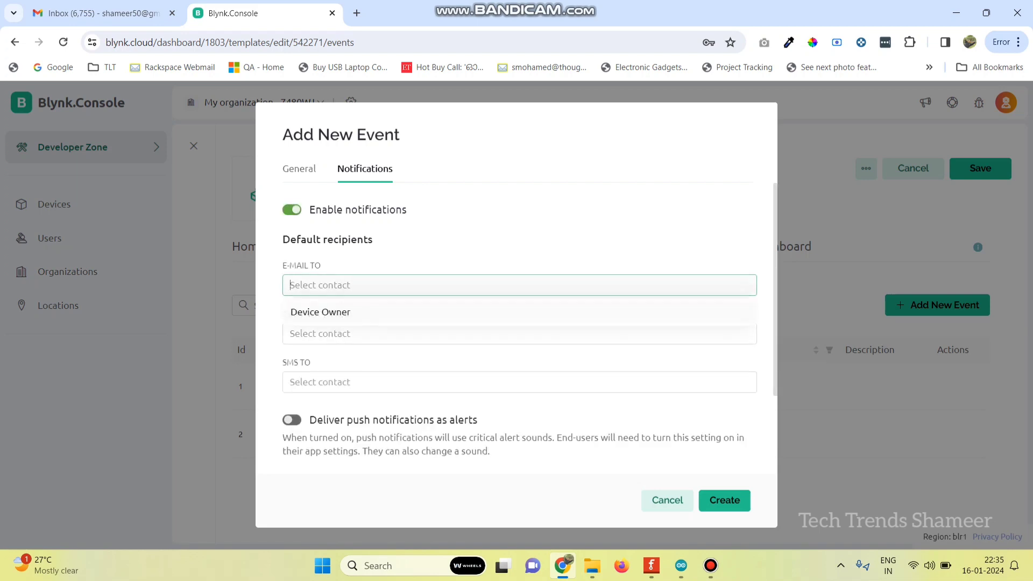
left_click(325, 312)
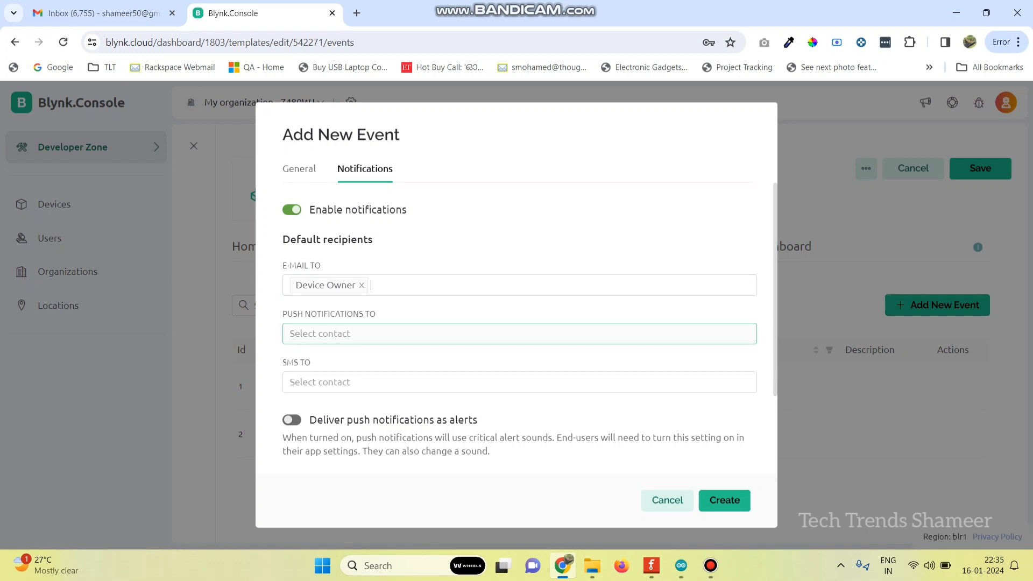
Send push notifications to Device Owner, and enable their delivery as alerts together with notifications management.
left_click(323, 333)
left_click(320, 360)
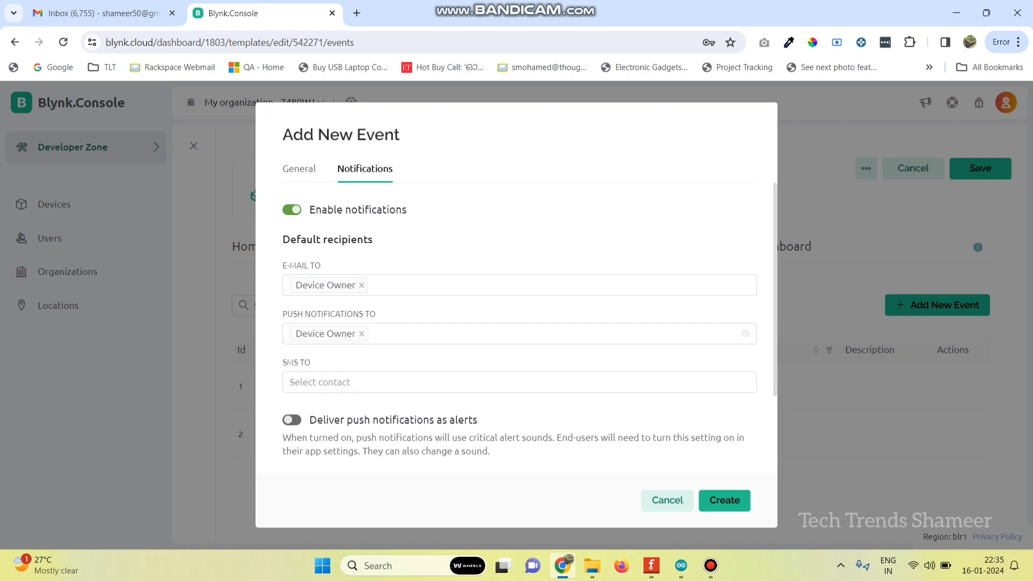
scroll(430, 361, "down", 2)
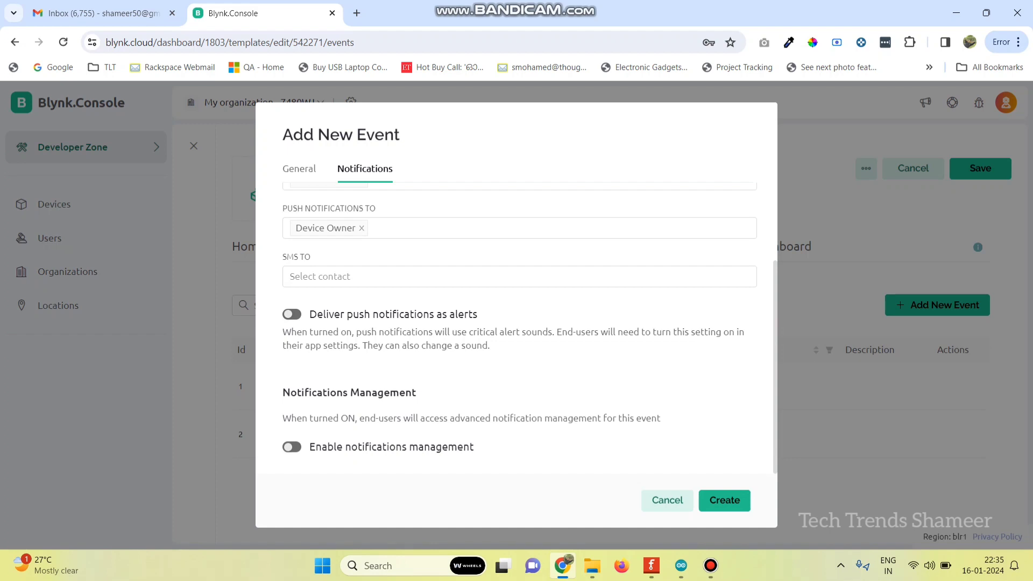
left_click(291, 314)
left_click(292, 446)
Create the pollution_alert event and save the Air Quality Monitoring template.
left_click(724, 500)
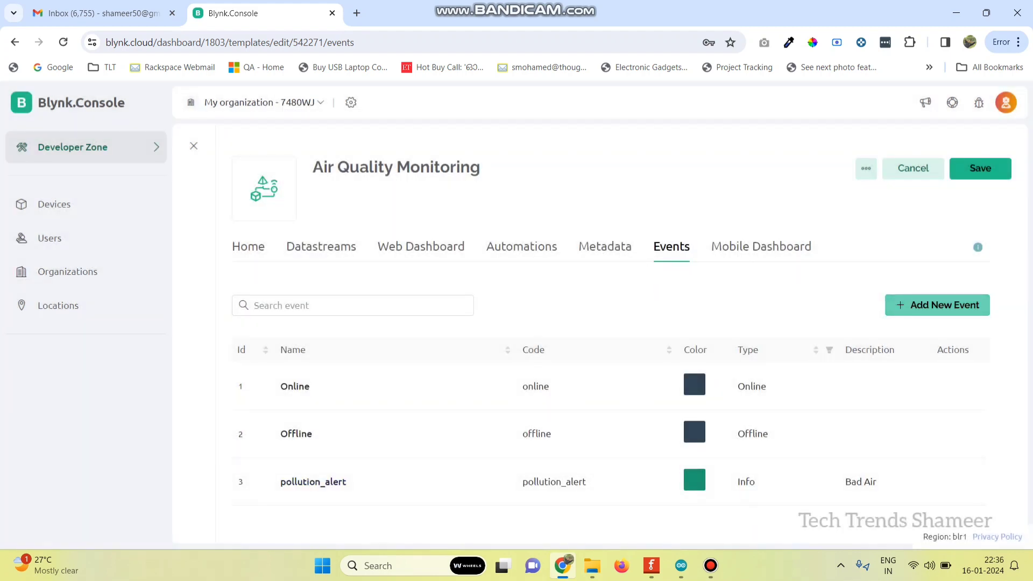
left_click(980, 168)
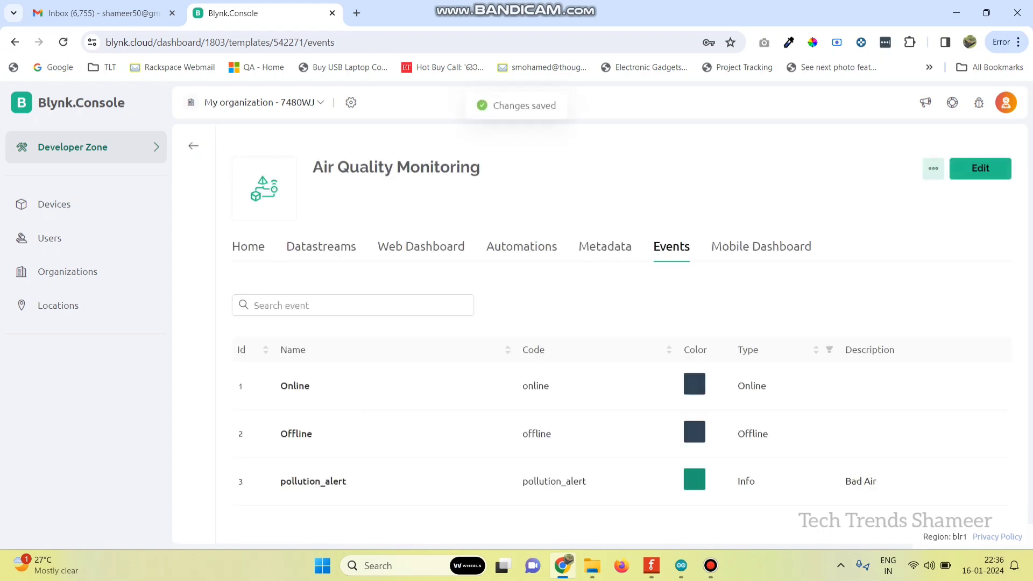
Create a new device from the Air Quality Monitoring template, keeping the template's name as device name.
left_click(54, 204)
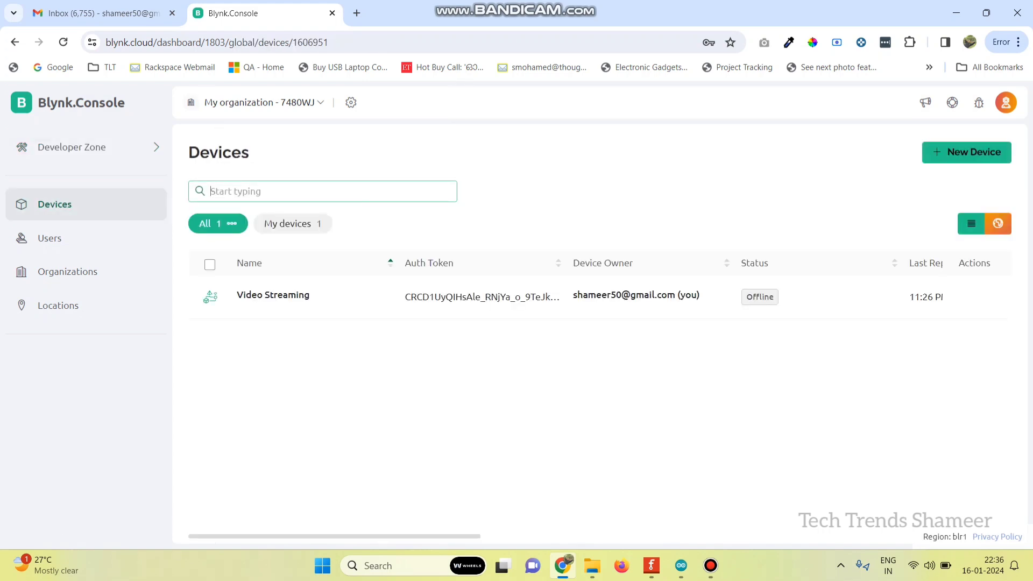
left_click(967, 152)
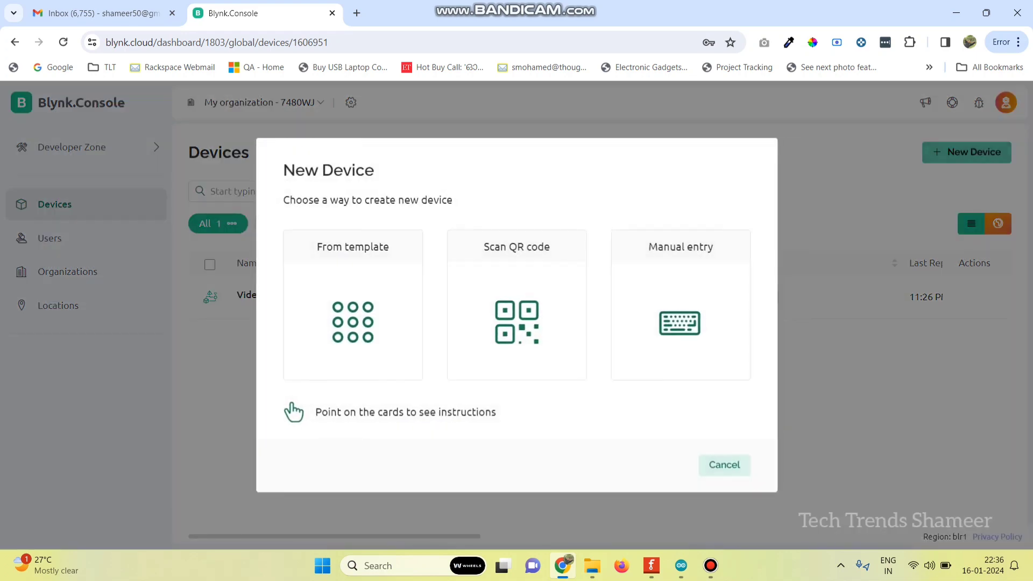
left_click(352, 315)
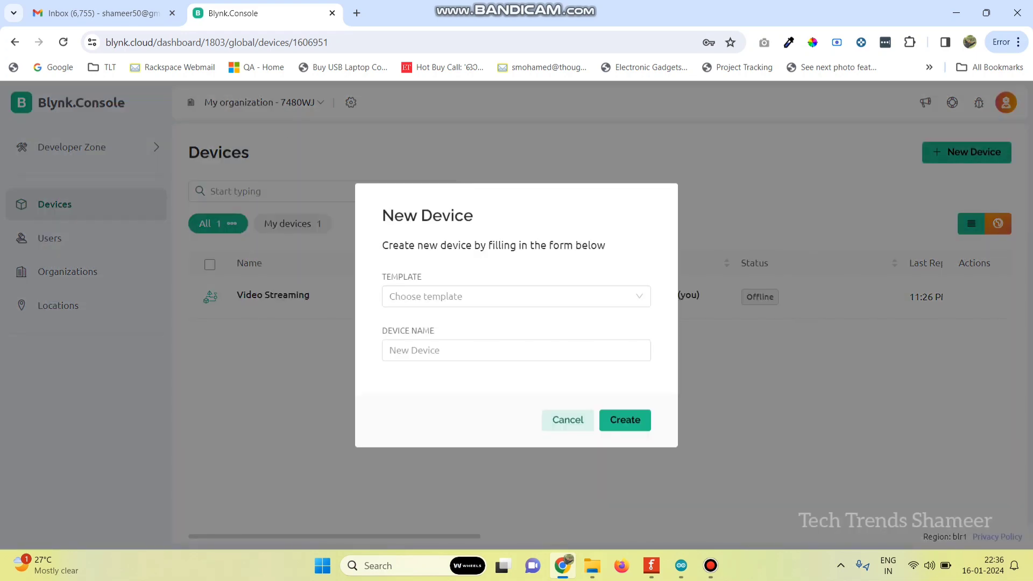
left_click(516, 296)
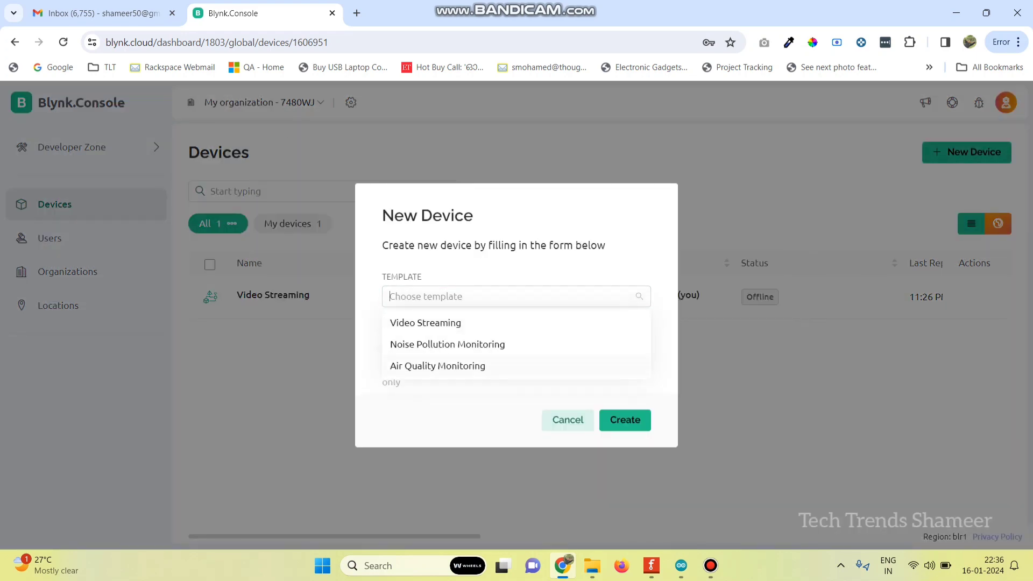
left_click(438, 366)
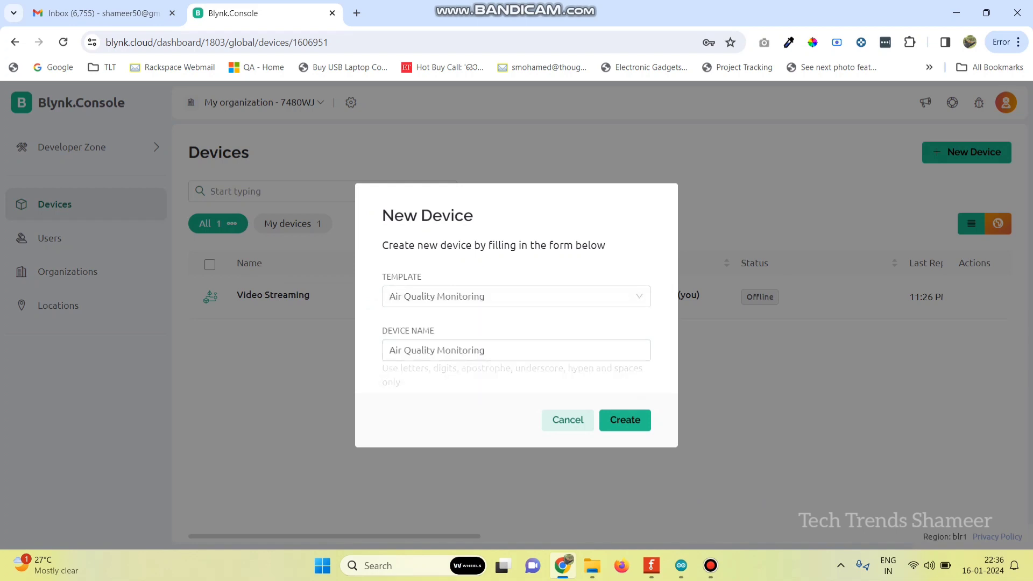
key("Return")
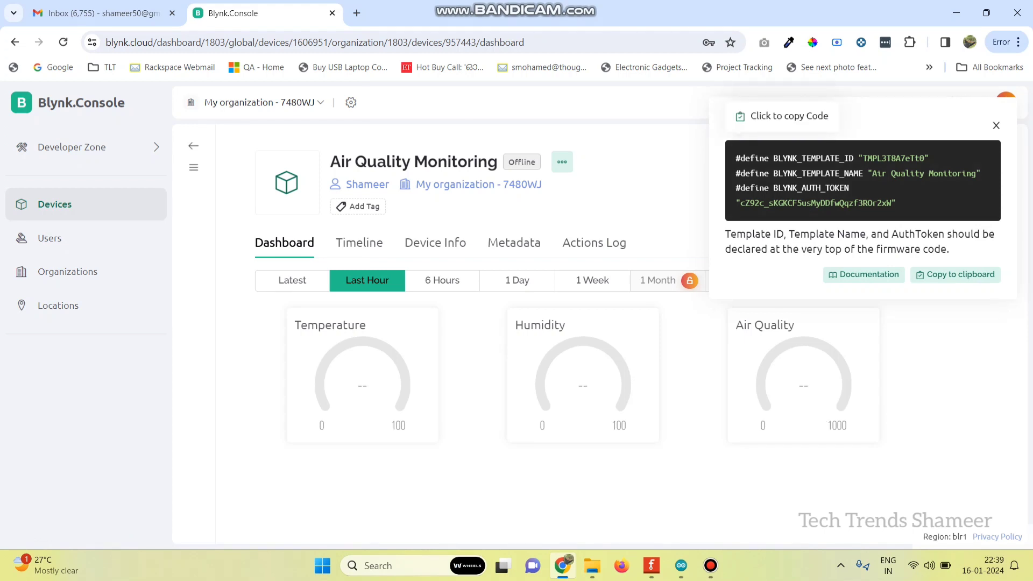
Copy the device's template ID, template name and auth token definitions from Blynk over the first three lines of the Arduino IDE sketch.
left_click(862, 181)
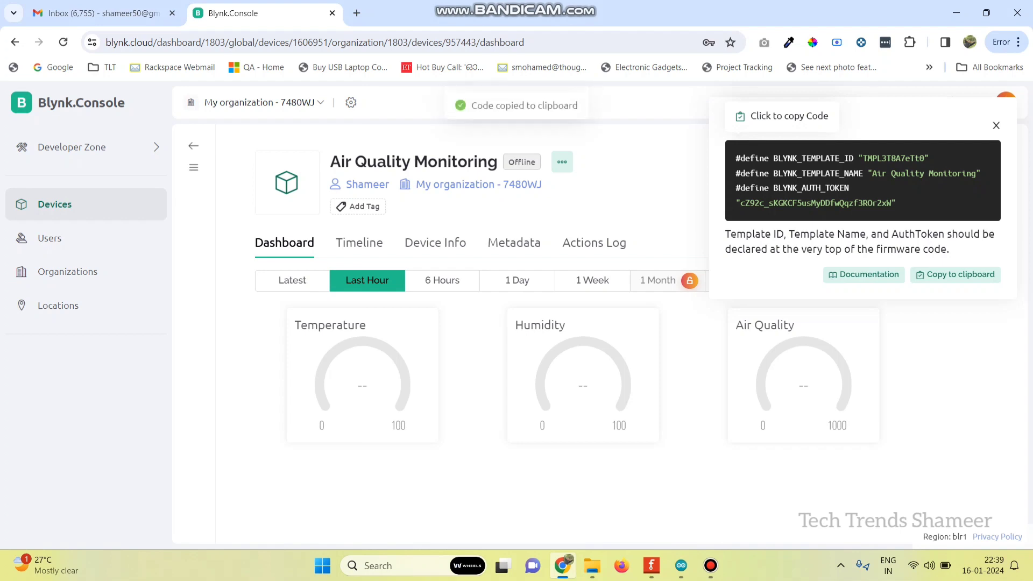
left_click(681, 565)
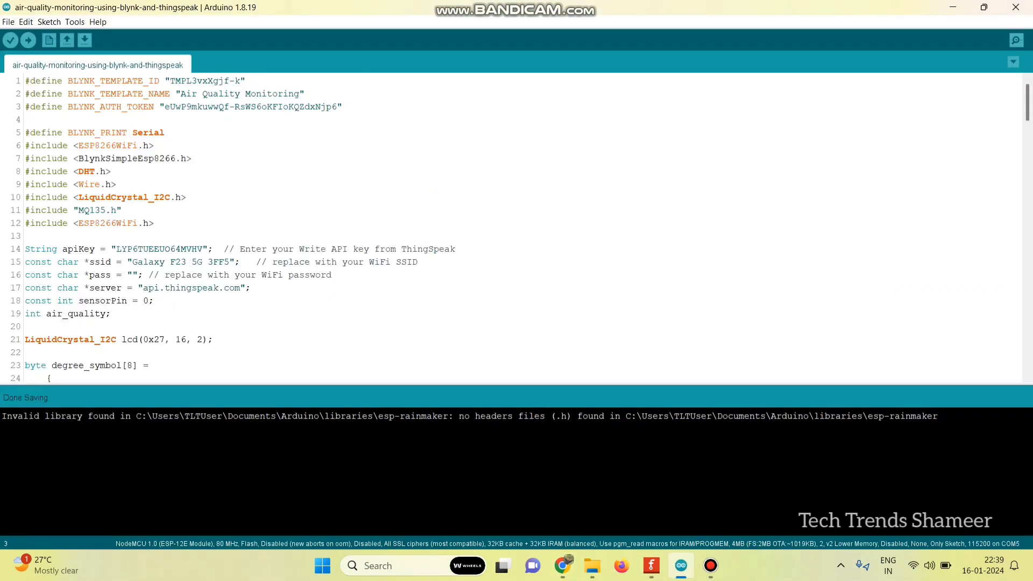
left_click(239, 259)
left_click_drag(345, 105, 24, 80)
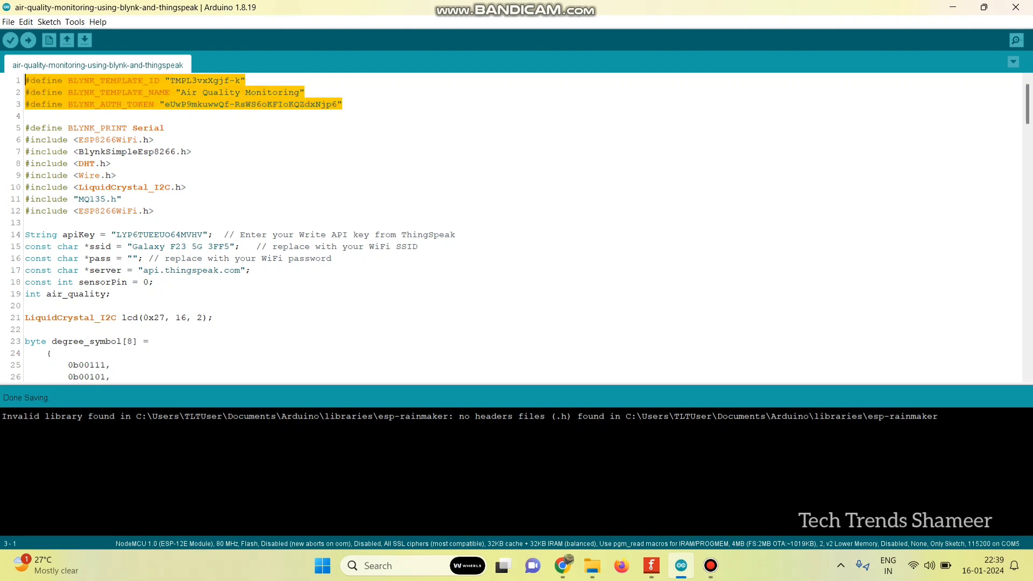
key("ctrl+v")
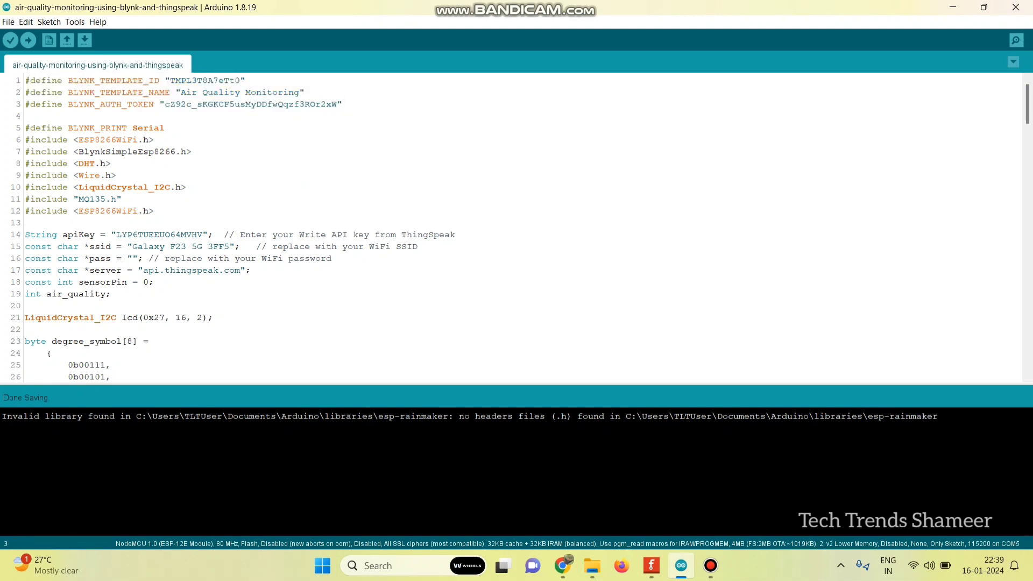
left_click(138, 258)
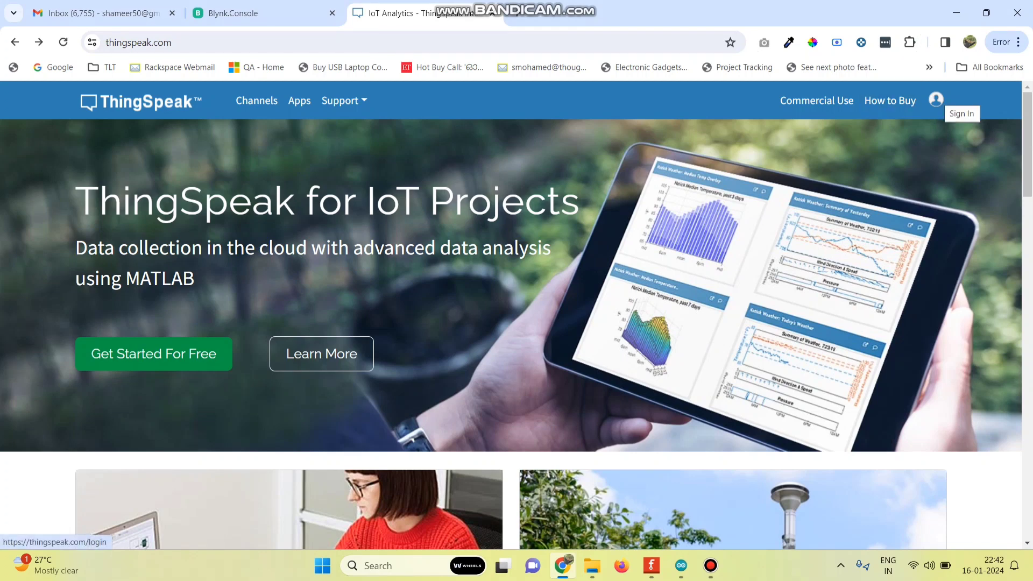
Sign in to ThingSpeak in the browser with the saved account e-mail and password.
left_click(935, 100)
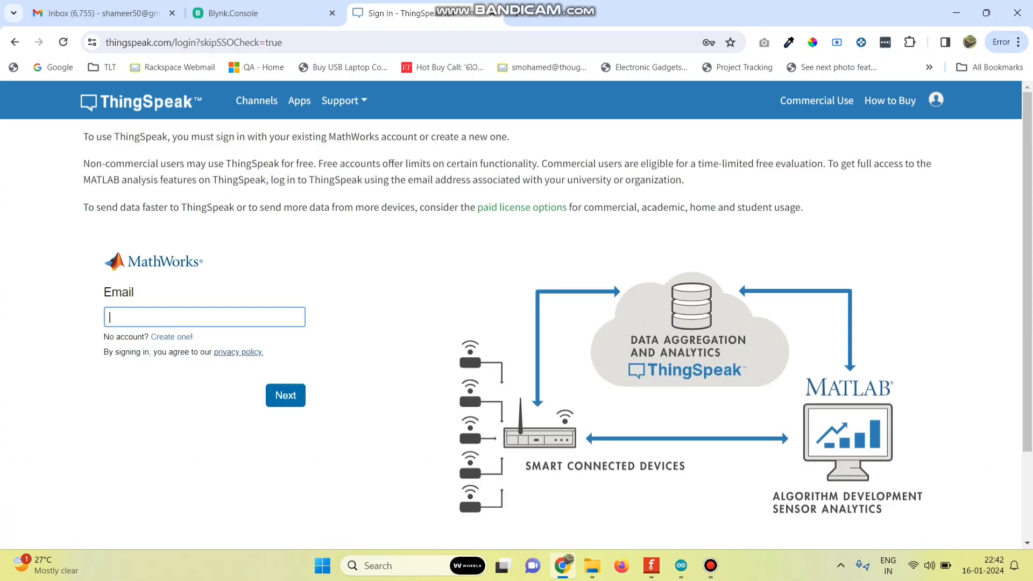
left_click(205, 317)
left_click(224, 350)
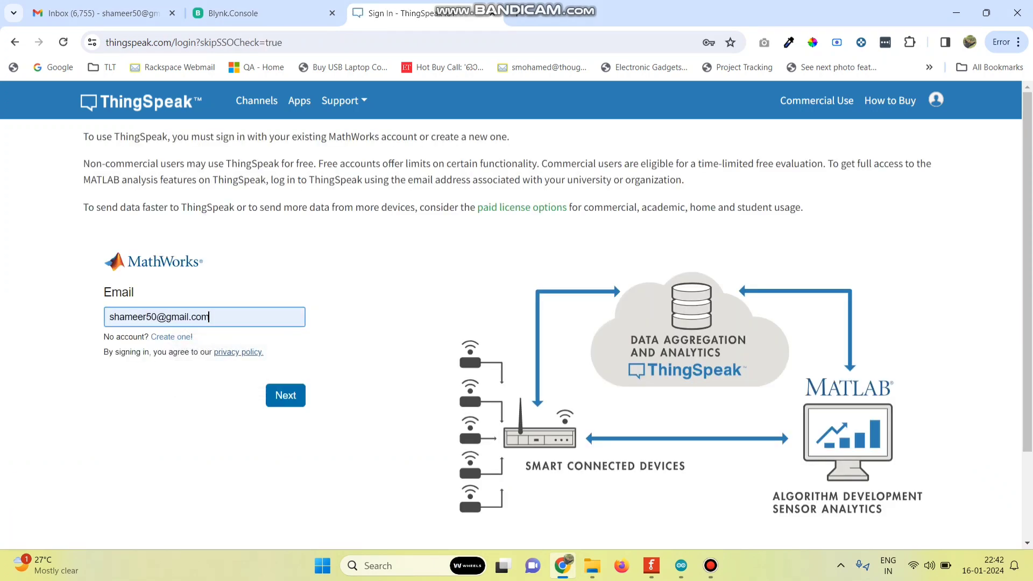
key("Return")
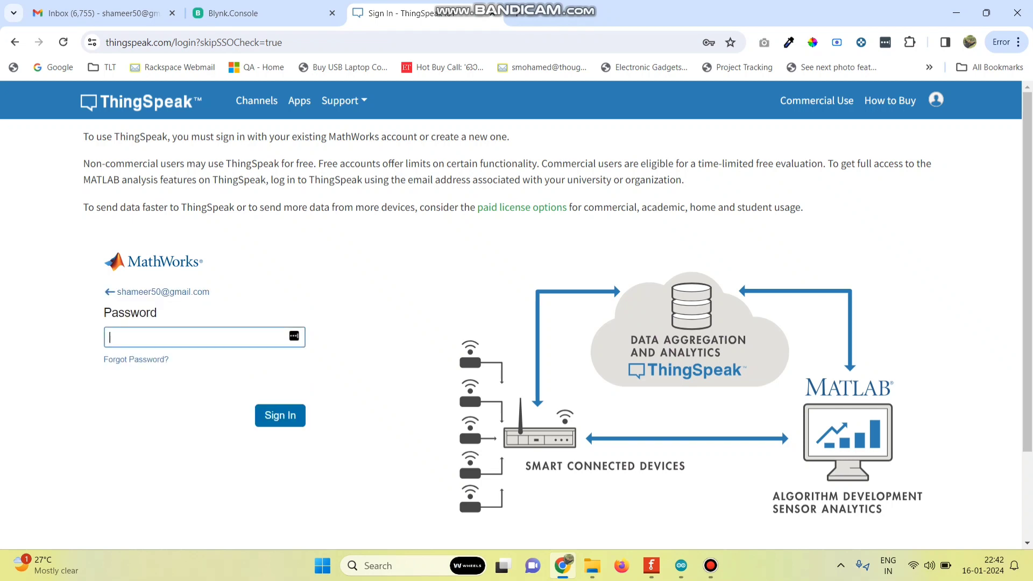
key("Down")
key("Down")
key("Return")
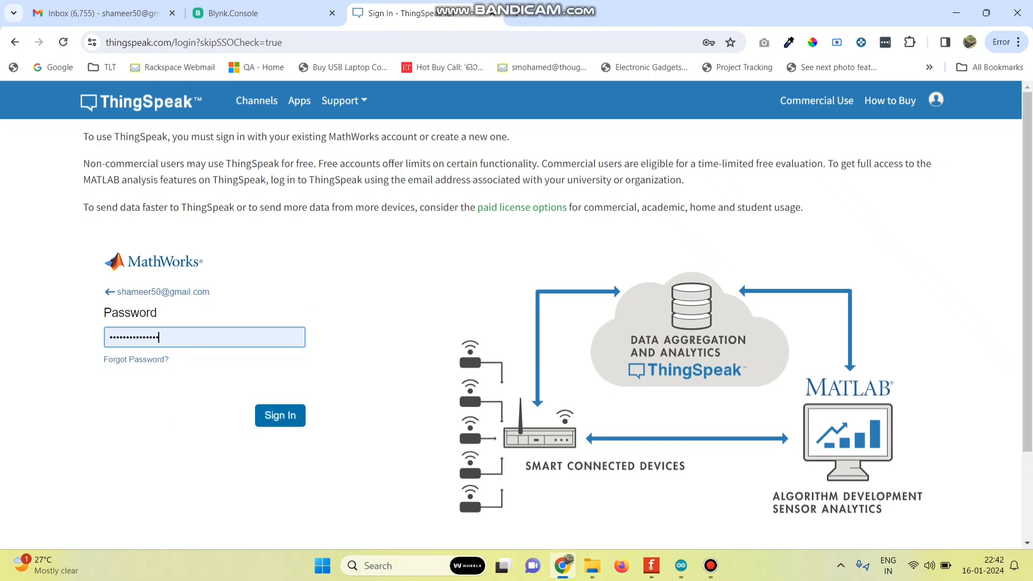
key("Return")
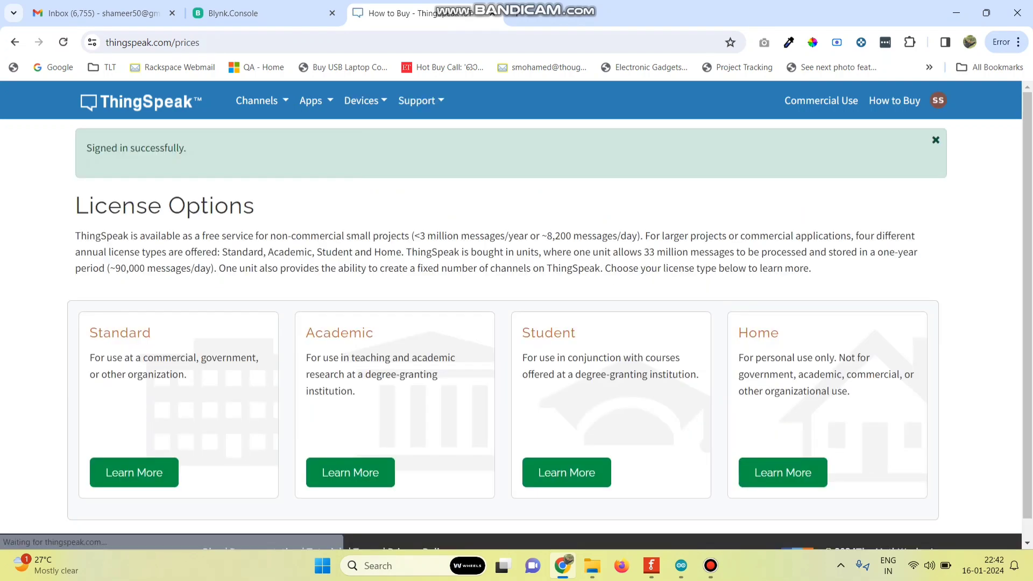
Start a new ThingSpeak channel from My Channels and name it Air Quality Monitoring.
left_click(257, 100)
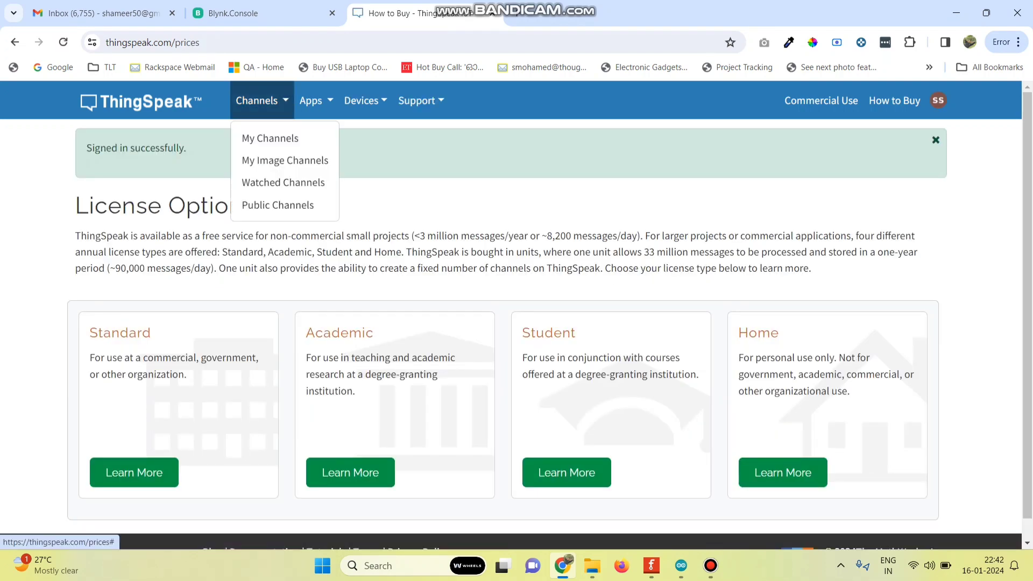
left_click(270, 138)
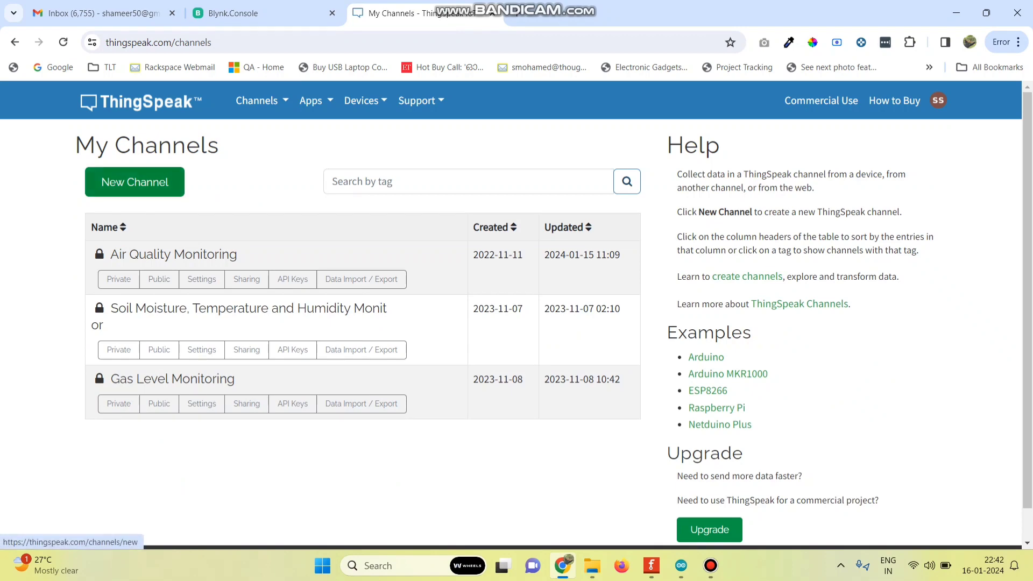
left_click(135, 181)
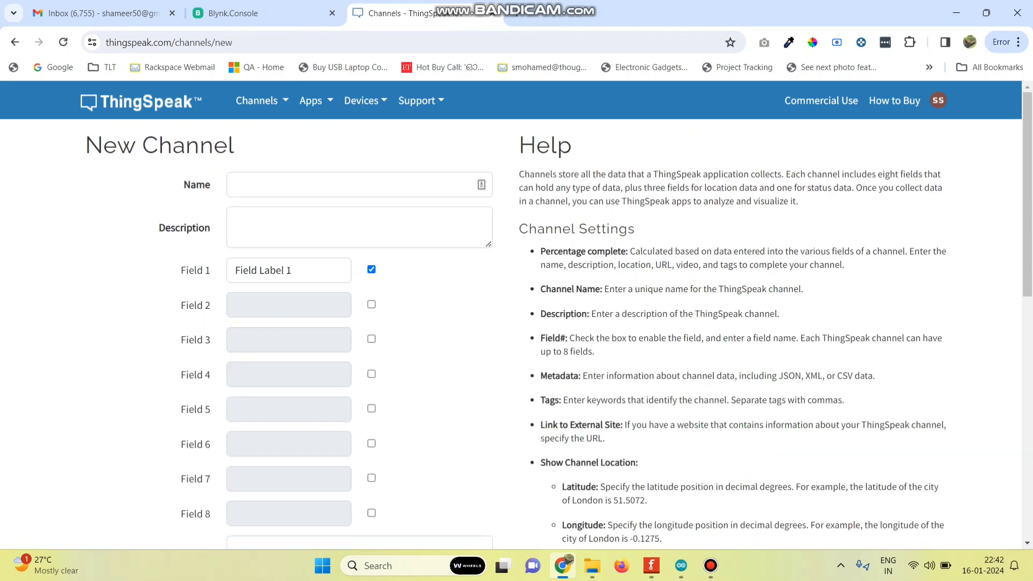
left_click(312, 185)
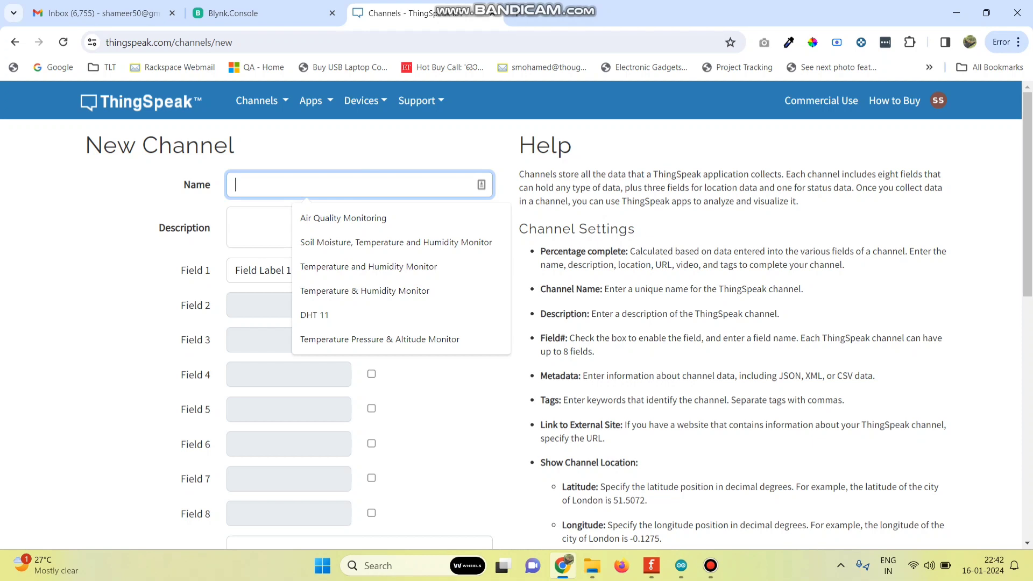
type("Air Quality Moni")
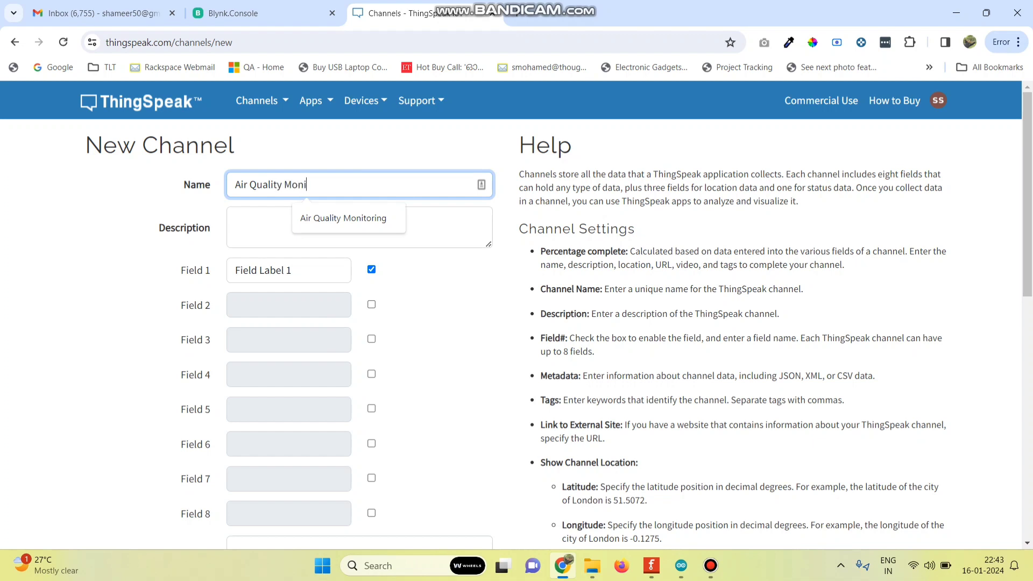
type("toring")
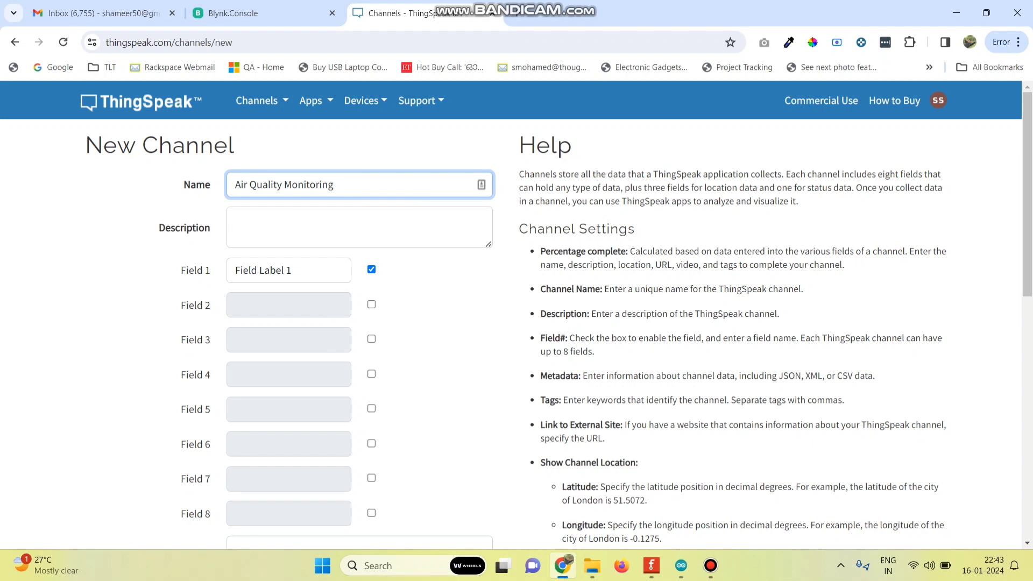
Label channel fields 1 to 3 Temperature, Humidity and Air Quality, and save the channel.
key("Tab")
key("Tab")
type("Temperature")
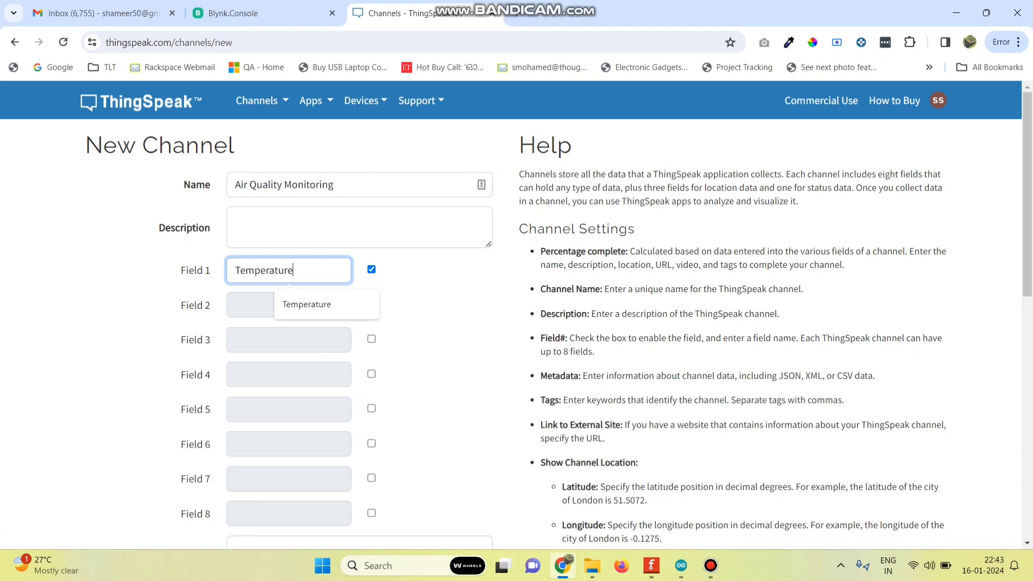
key("Escape")
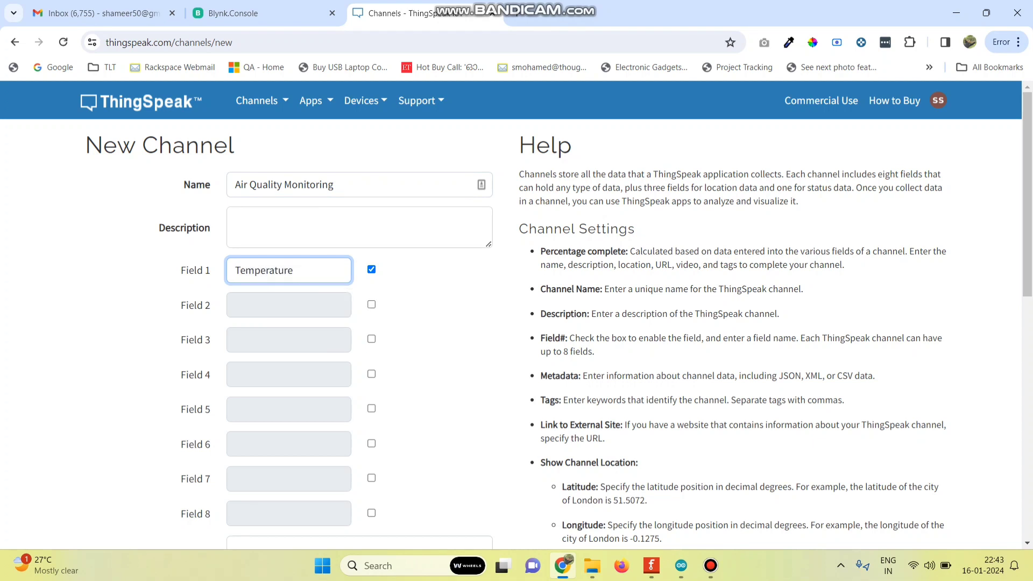
key("Tab")
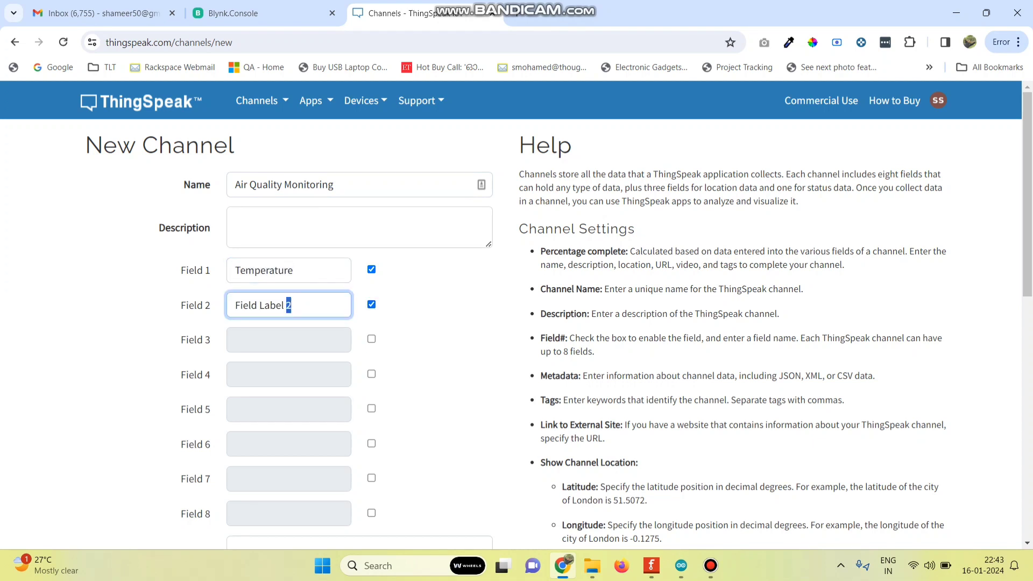
type("Humidity")
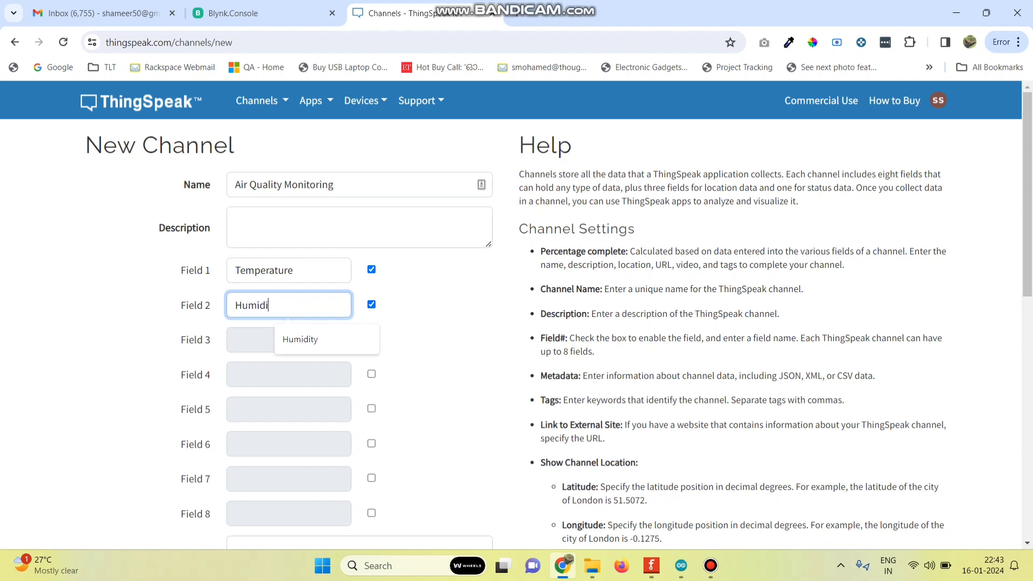
key("Escape")
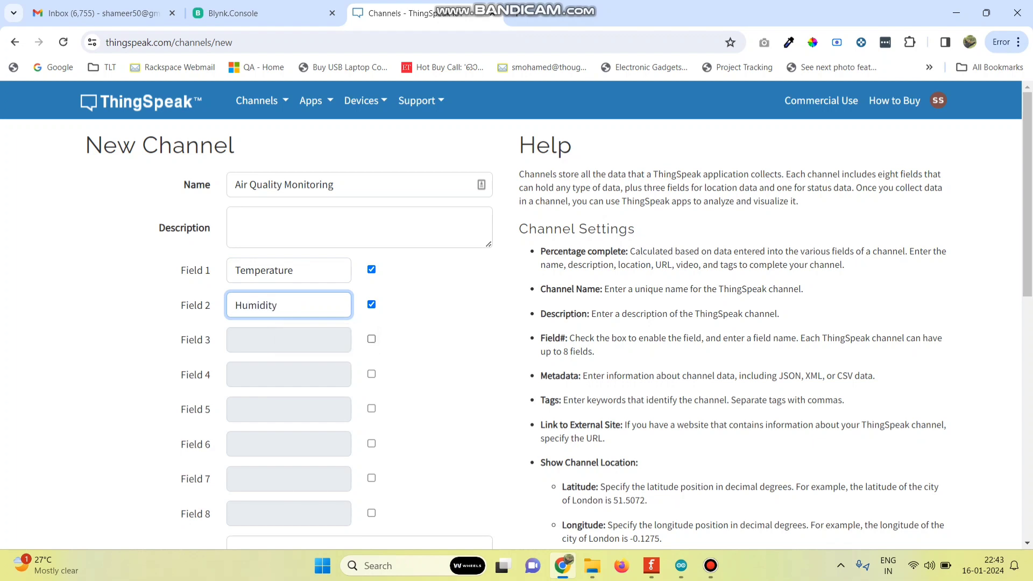
key("Tab")
type("Air ")
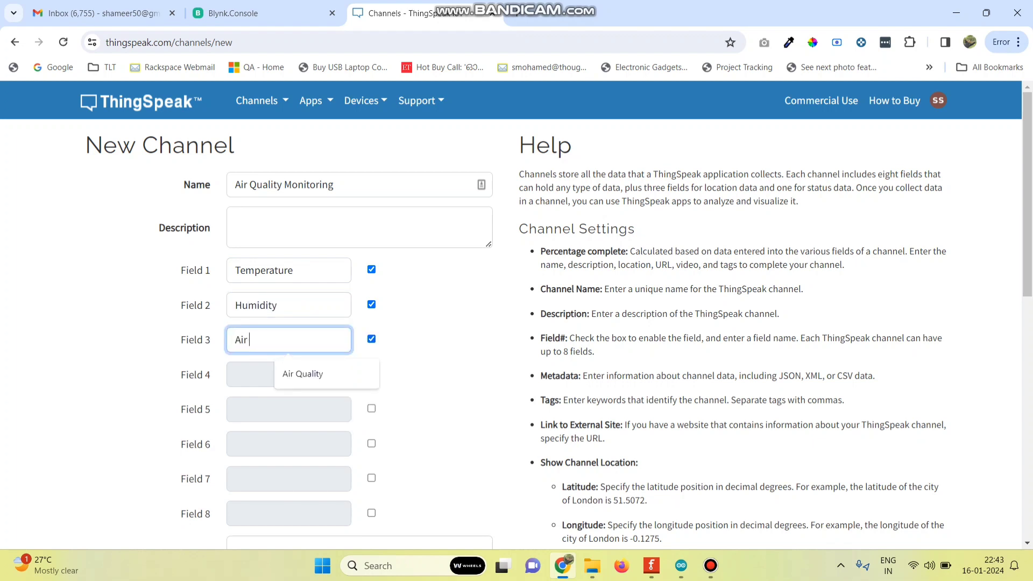
type("Quality")
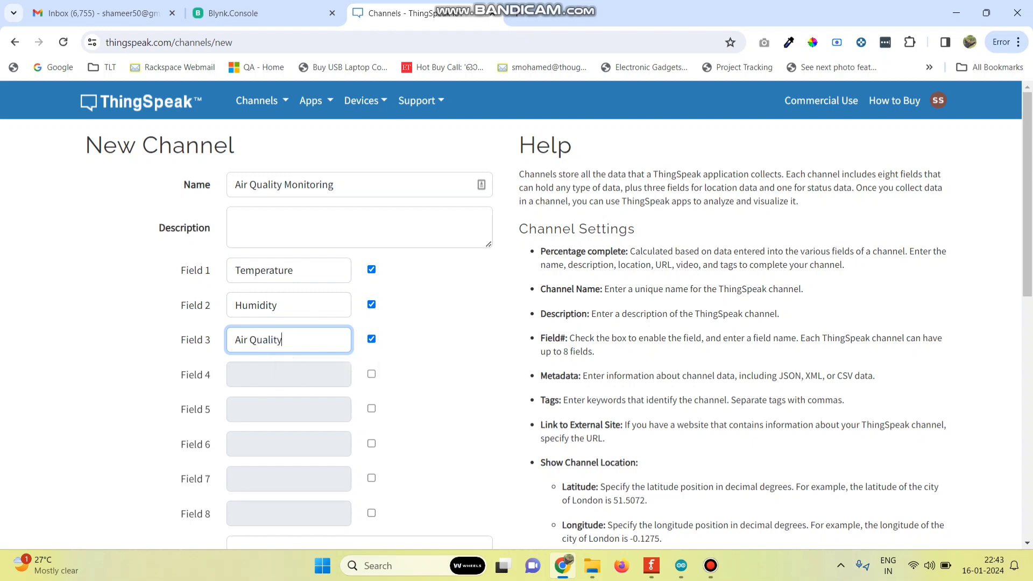
scroll(516, 322, "down", 10)
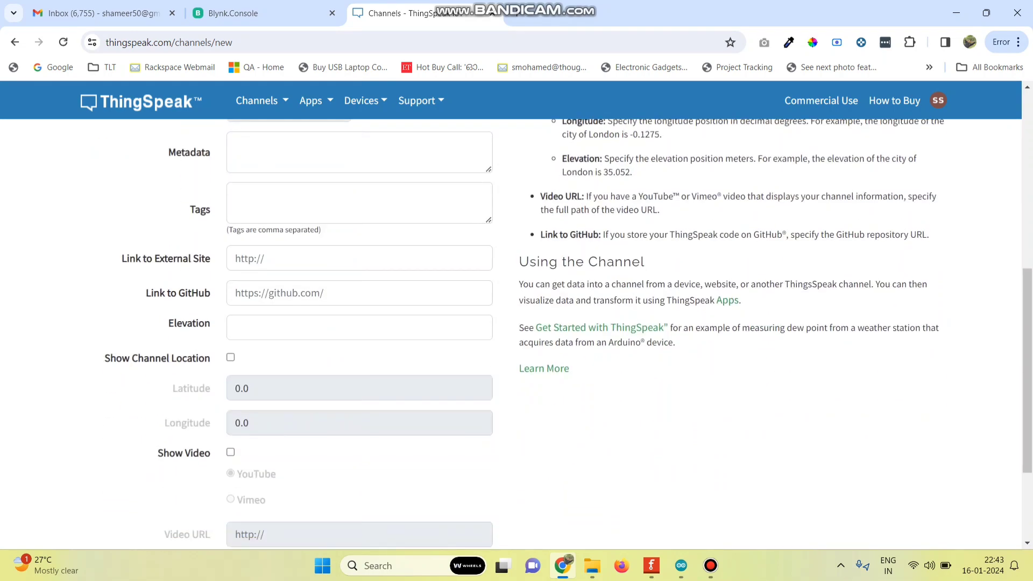
left_click(276, 451)
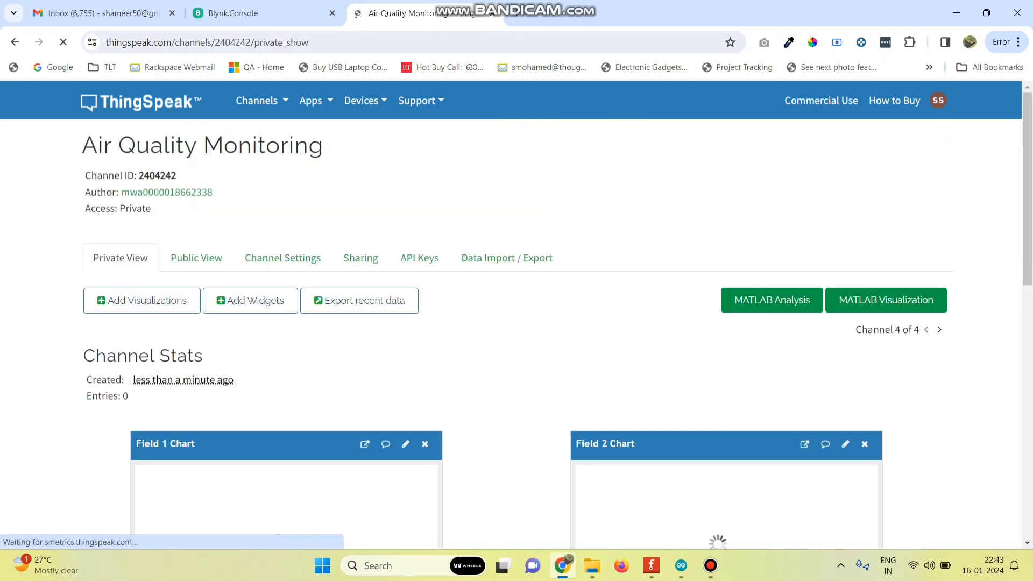
Start a gauge widget for the Air Quality Monitoring channel, name it Temperature and assign it to Field 1.
scroll(517, 323, "down", 2)
scroll(516, 323, "down", 2)
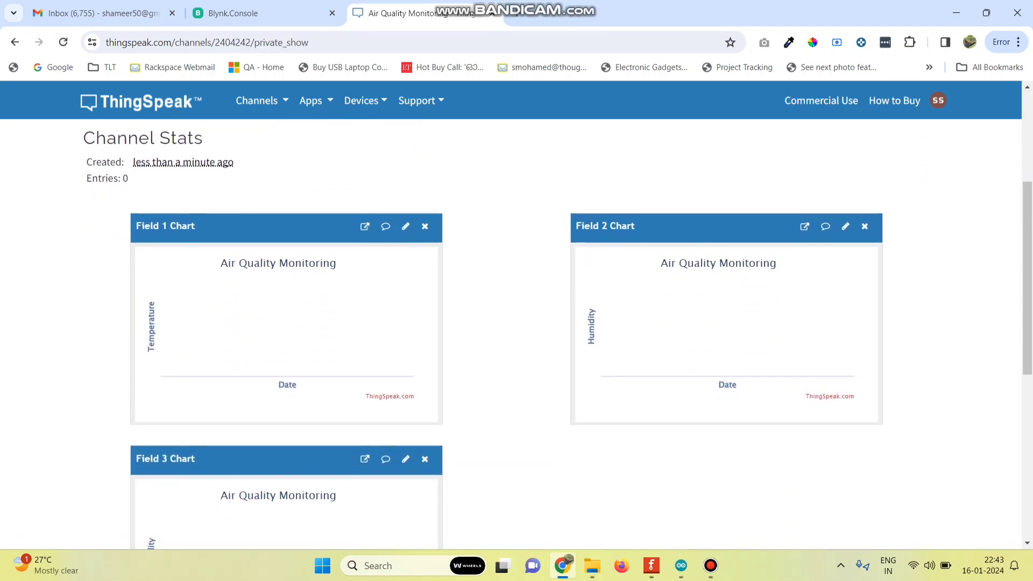
scroll(516, 323, "up", 5)
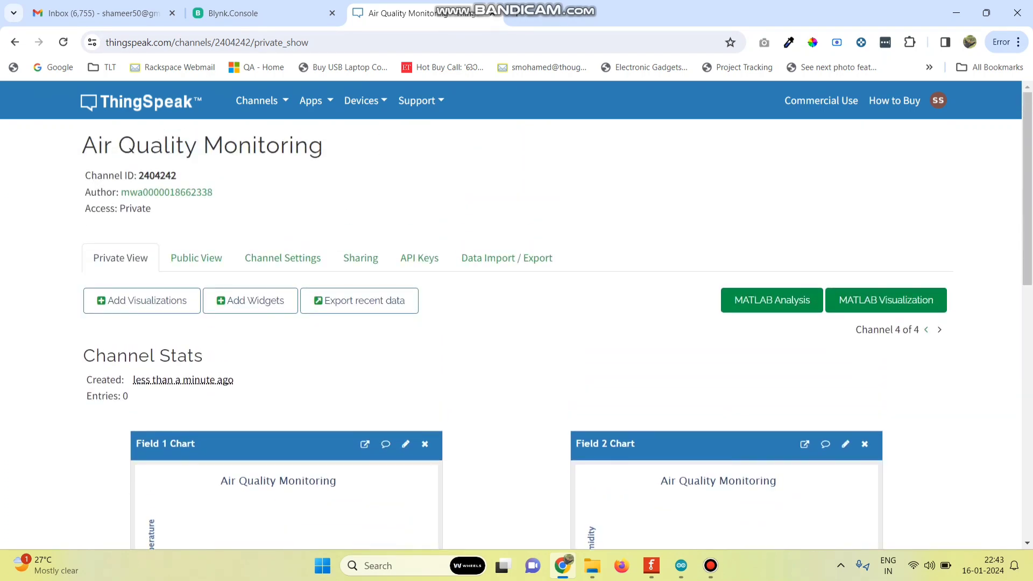
left_click(250, 301)
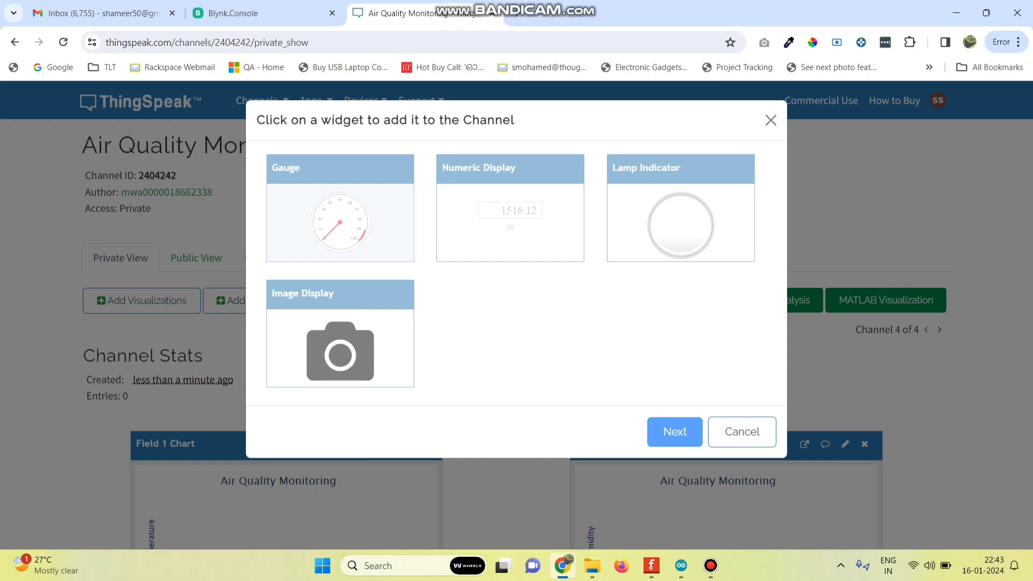
left_click(336, 200)
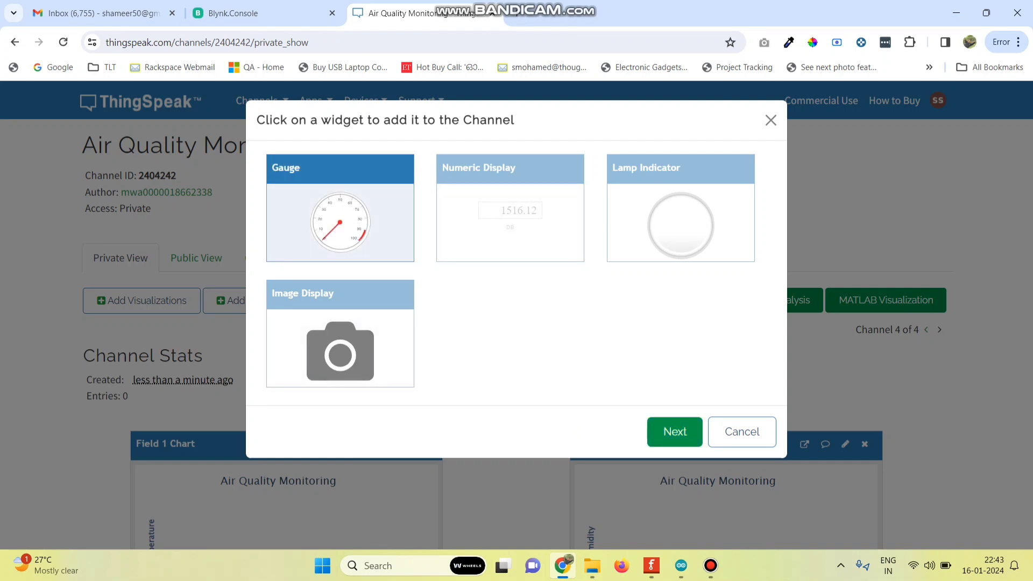
left_click(674, 433)
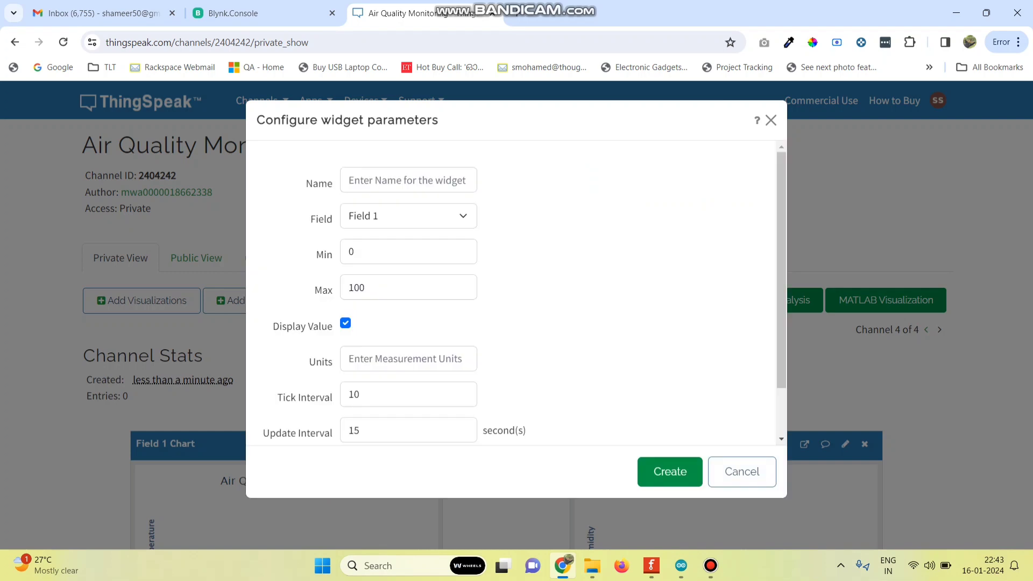
left_click(408, 181)
type("Temperature")
left_click(634, 231)
left_click(408, 216)
left_click(364, 236)
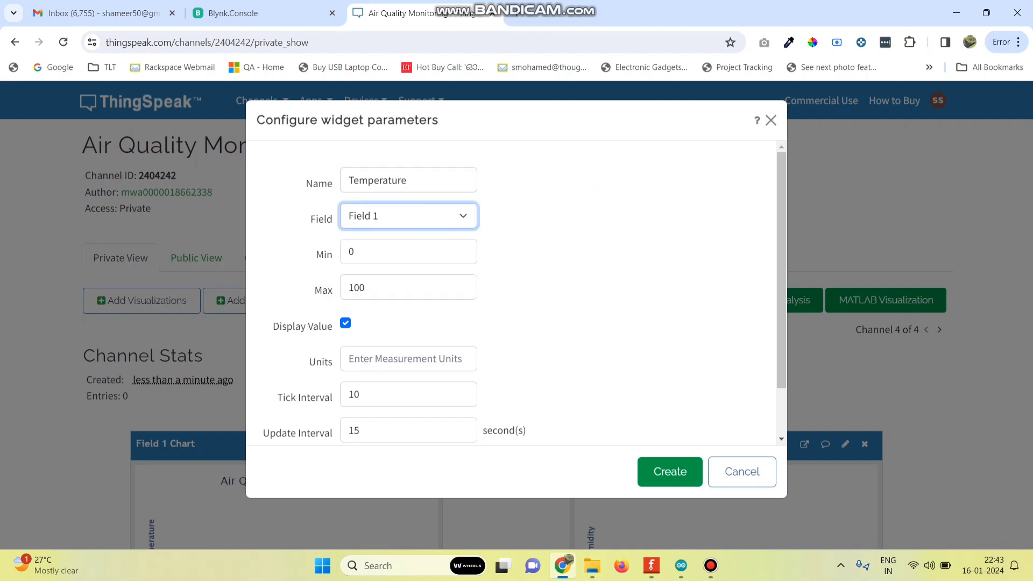
Set the Temperature gauge's units to Celsius and create the widget.
scroll(409, 312, "down", 2)
left_click(409, 300)
type("Ce")
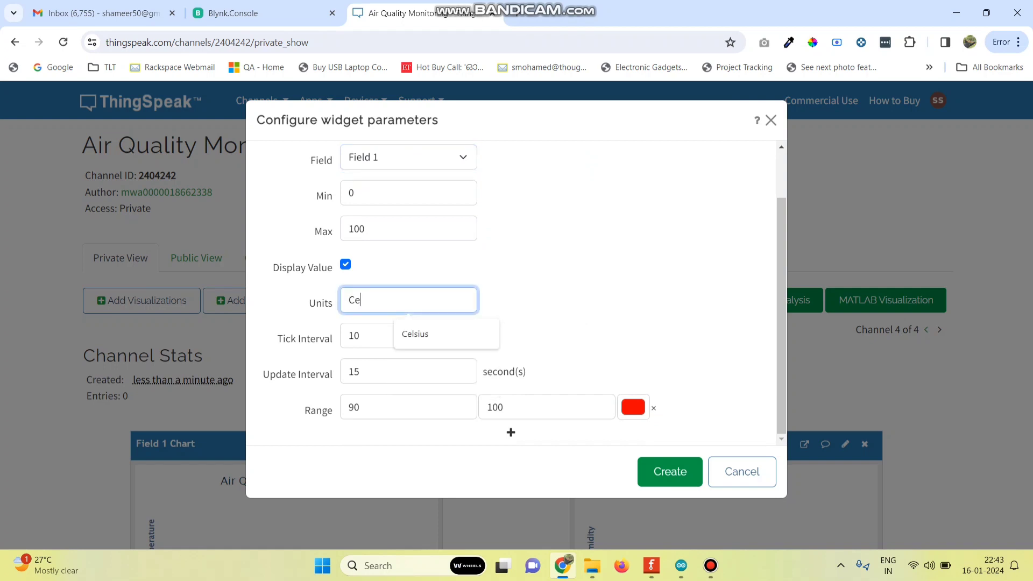
type("lsius")
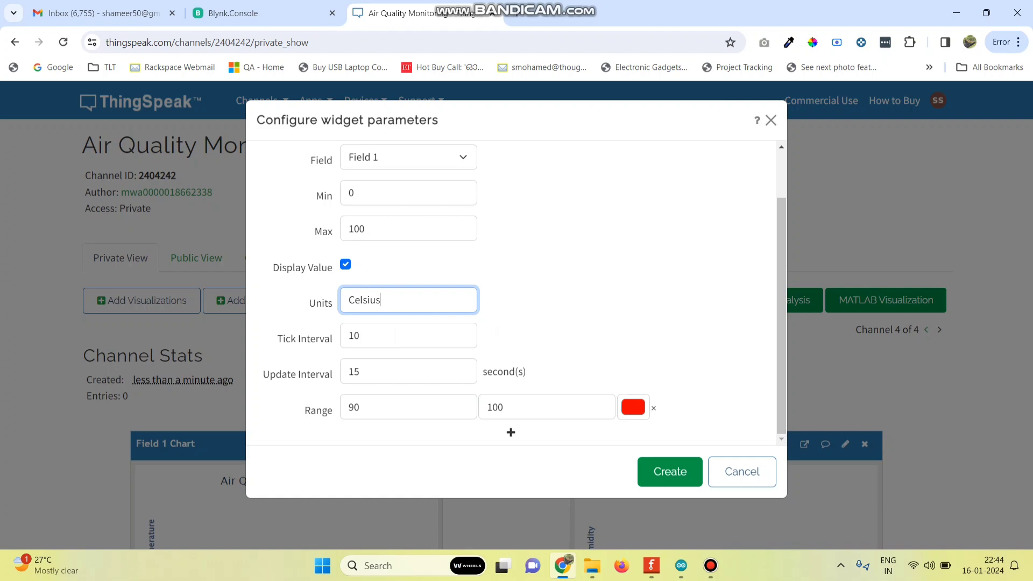
left_click(669, 471)
scroll(516, 322, "down", 5)
scroll(517, 323, "down", 1)
scroll(516, 323, "up", 5)
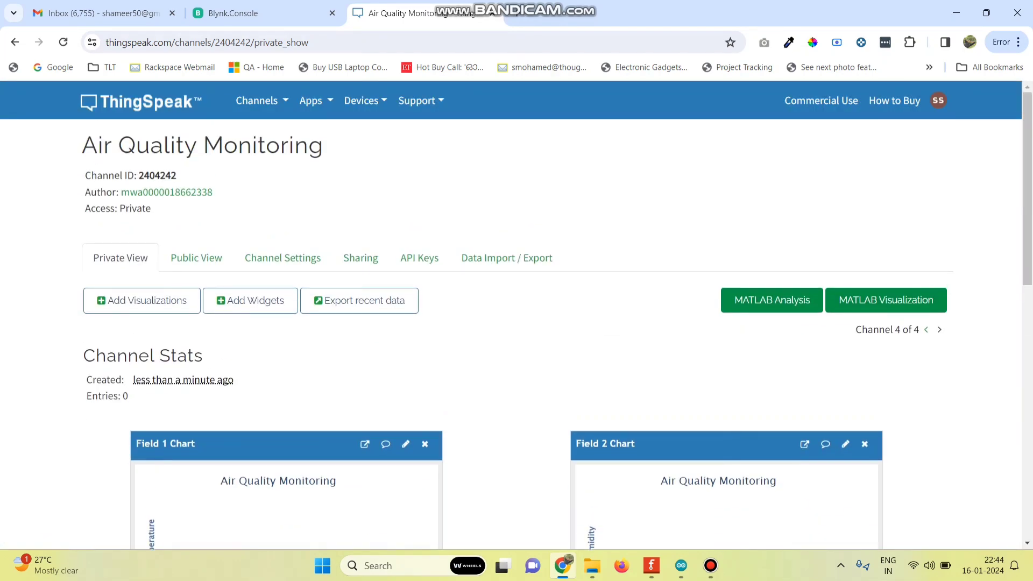
Add a second gauge widget named Humidity, assigned to Field 2 with % as its units.
left_click(251, 300)
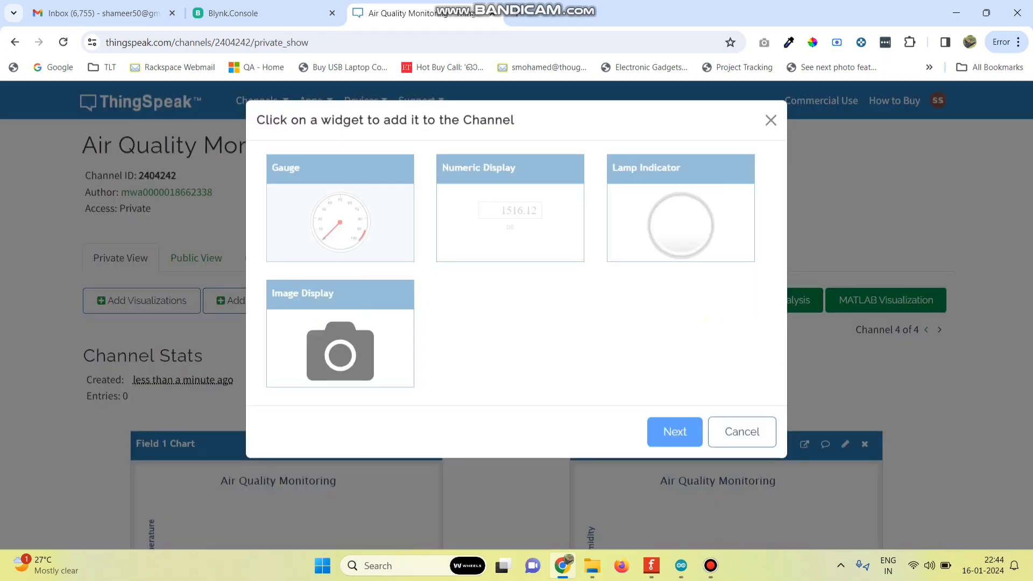
left_click(340, 223)
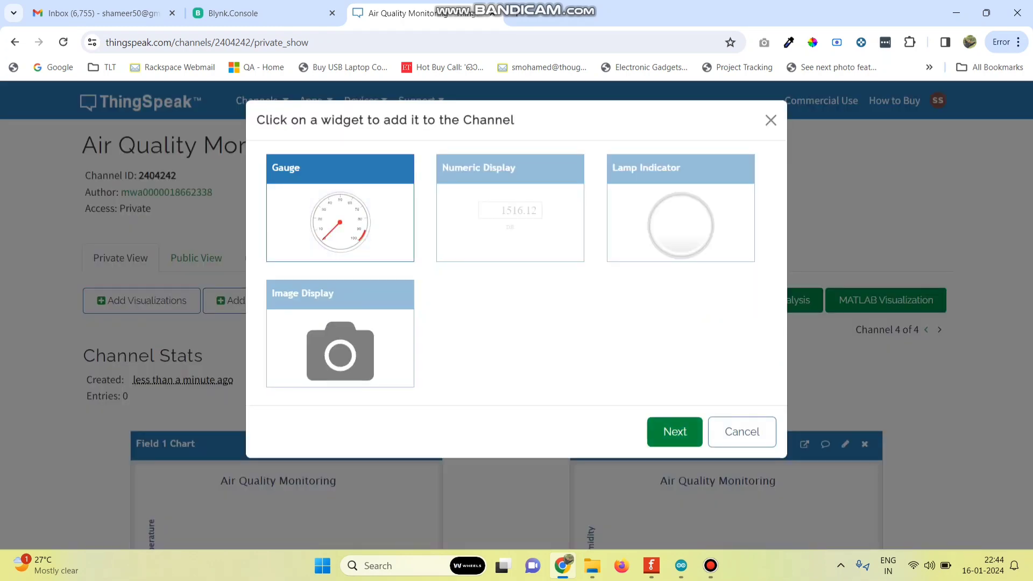
left_click(675, 432)
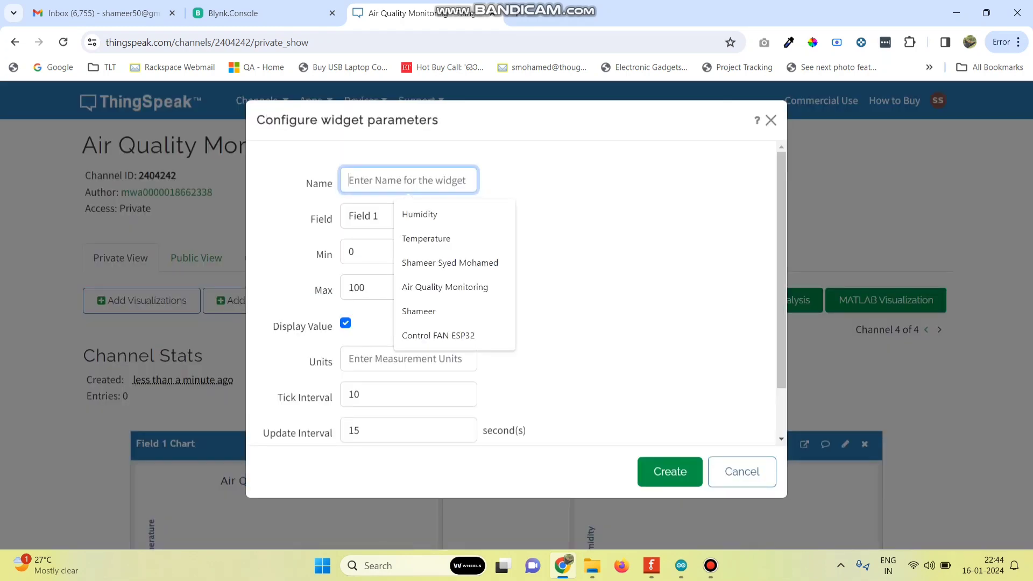
type("Humidity")
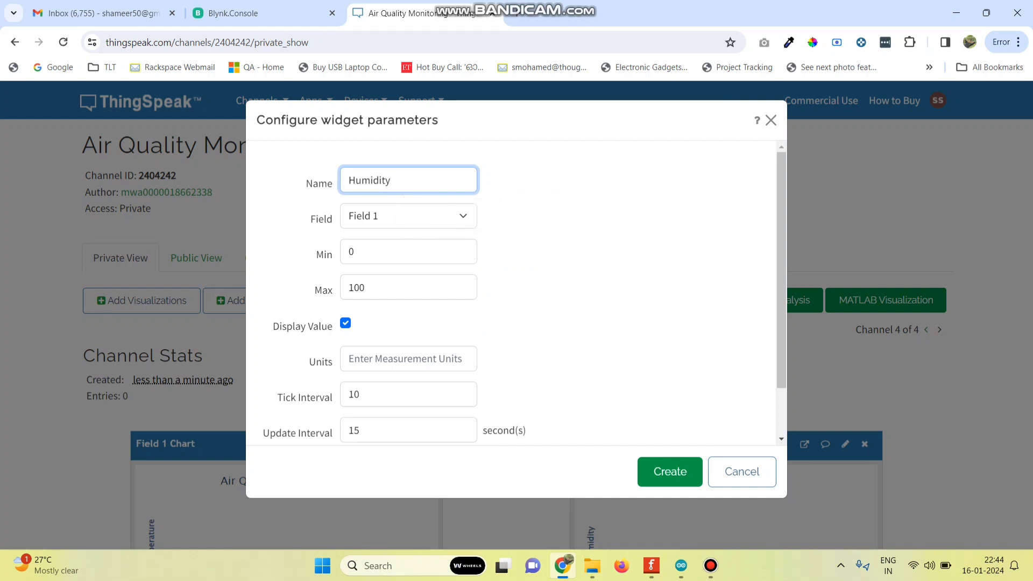
left_click(409, 216)
left_click(387, 249)
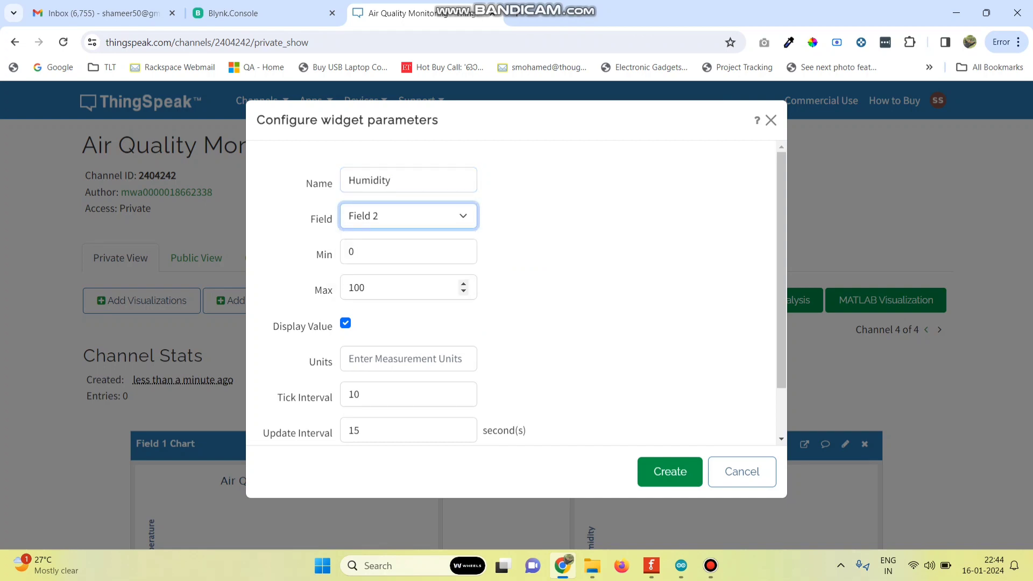
scroll(409, 293, "down", 2)
left_click(409, 300)
type("%")
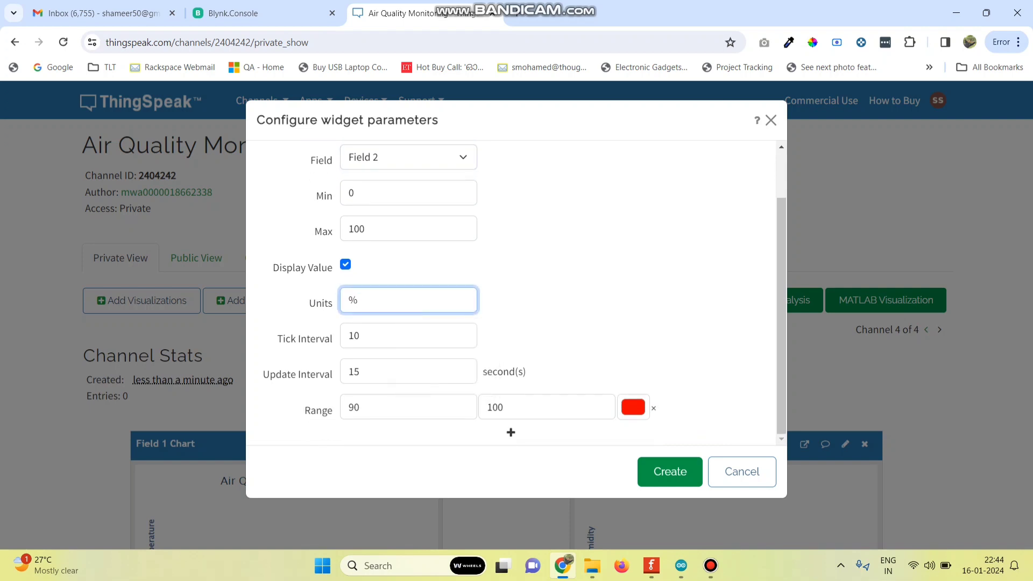
left_click(669, 472)
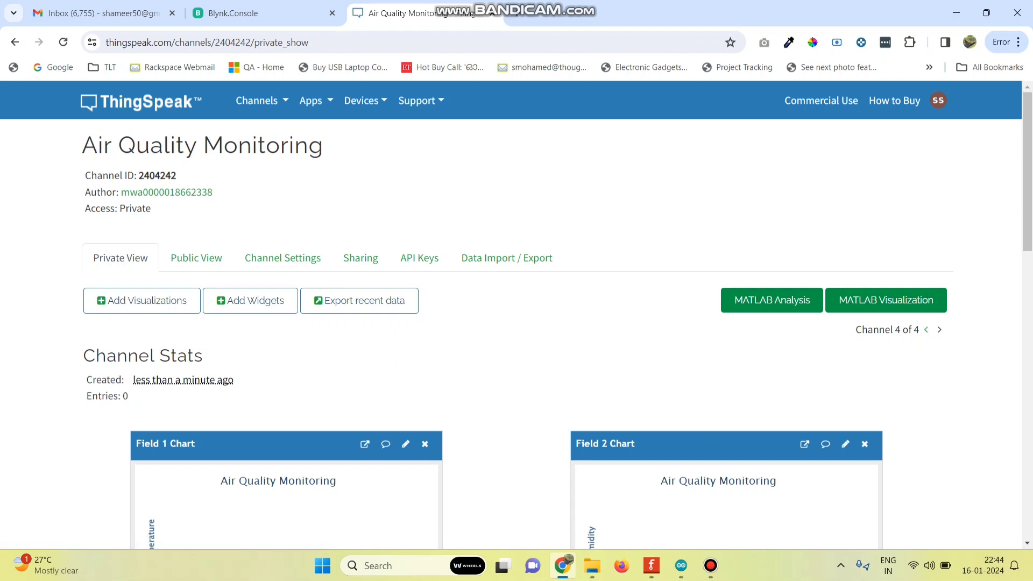
Start a third gauge widget, name it Air Quality and assign it to Field 3.
left_click(250, 301)
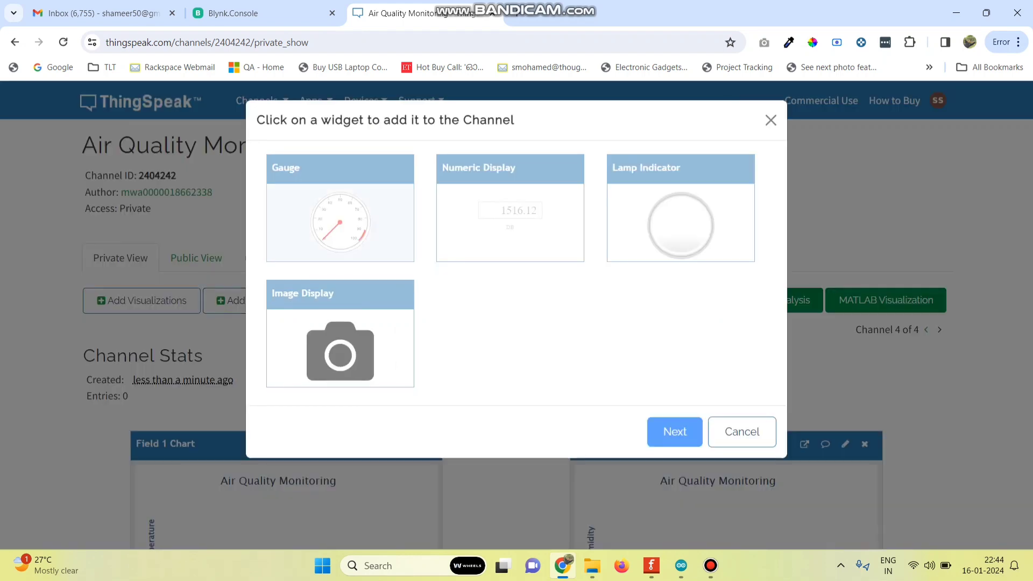
left_click(339, 221)
left_click(674, 431)
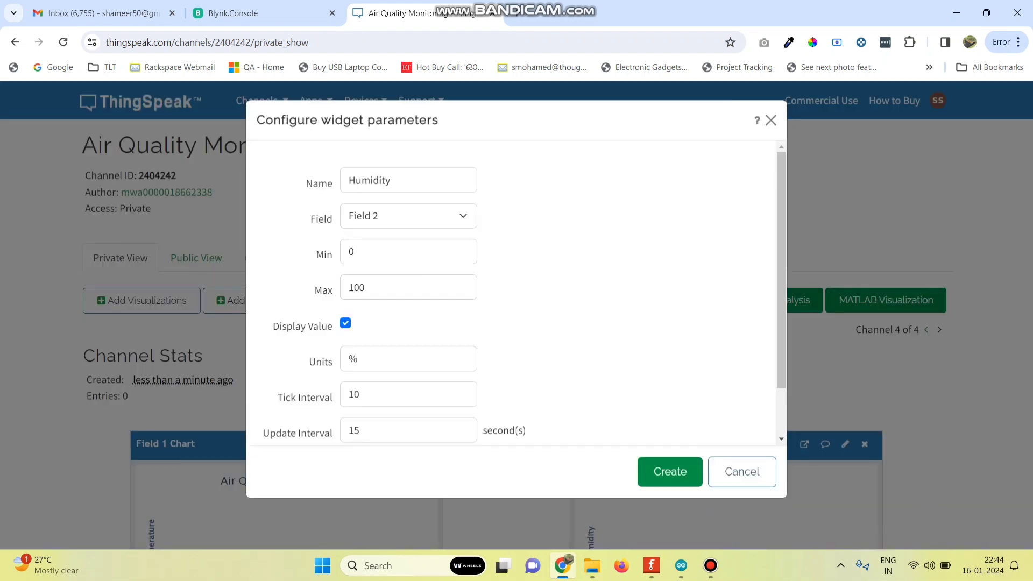
left_click(409, 180)
type("Ai")
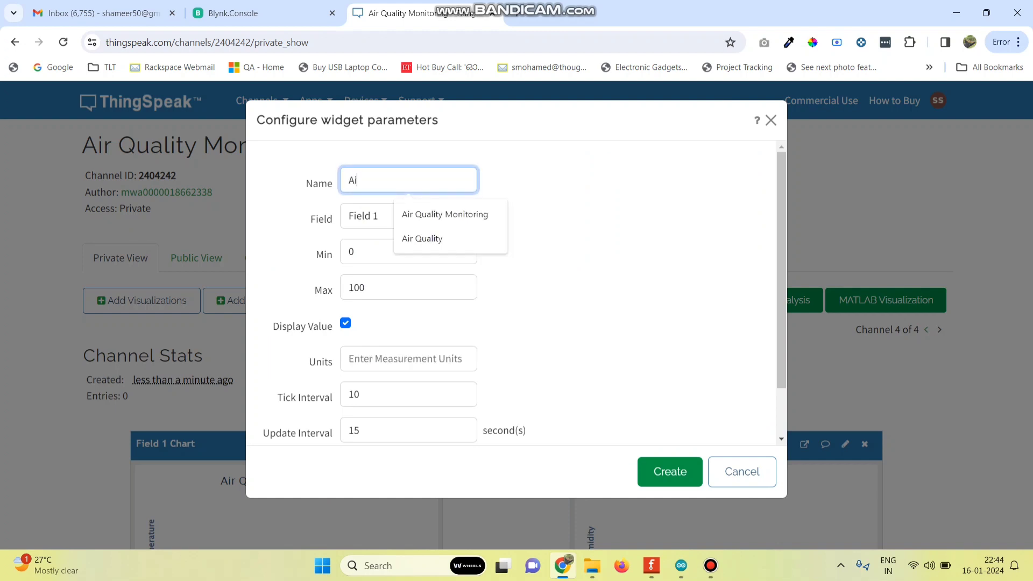
type("r Quality")
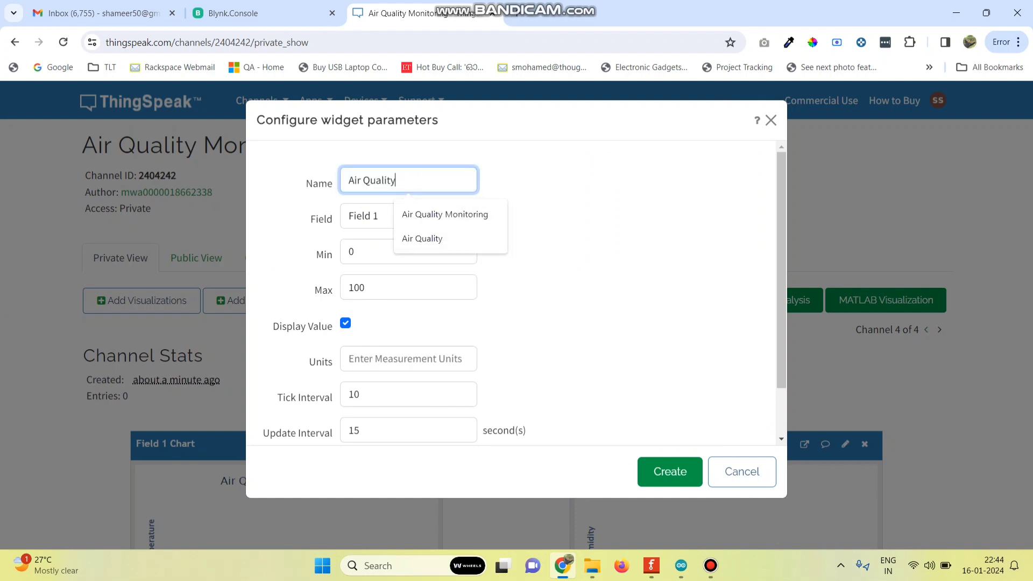
left_click(373, 216)
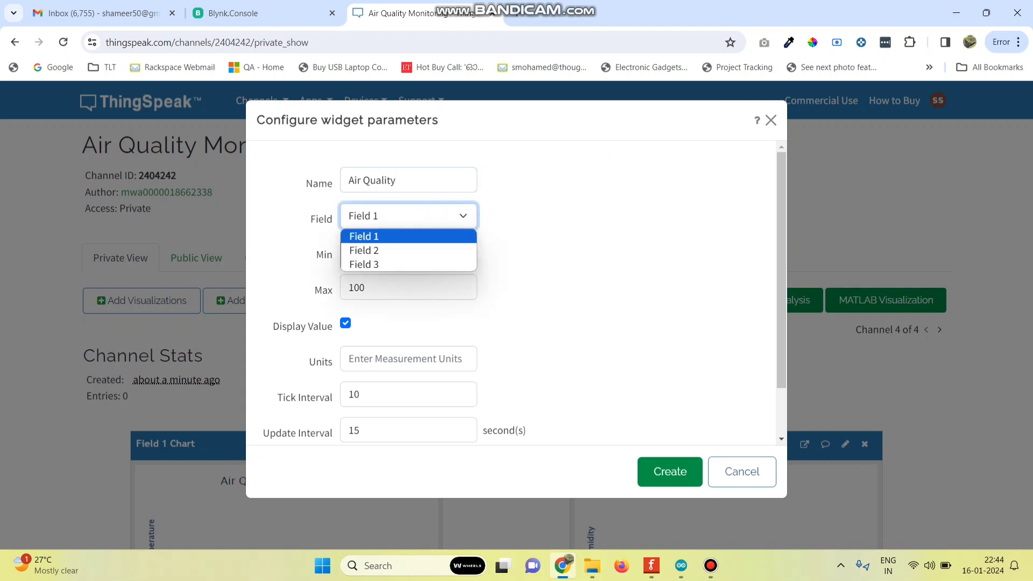
left_click(372, 264)
Set the Air Quality gauge's maximum to 1000 and units to PPM, and create the widget.
left_click(389, 288)
type("0")
left_click(391, 358)
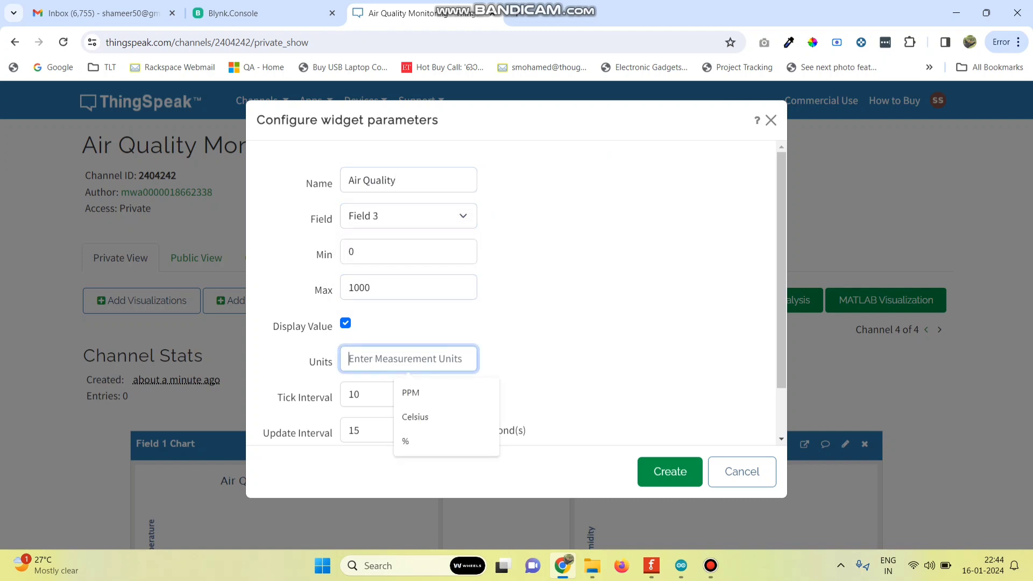
type("PPM")
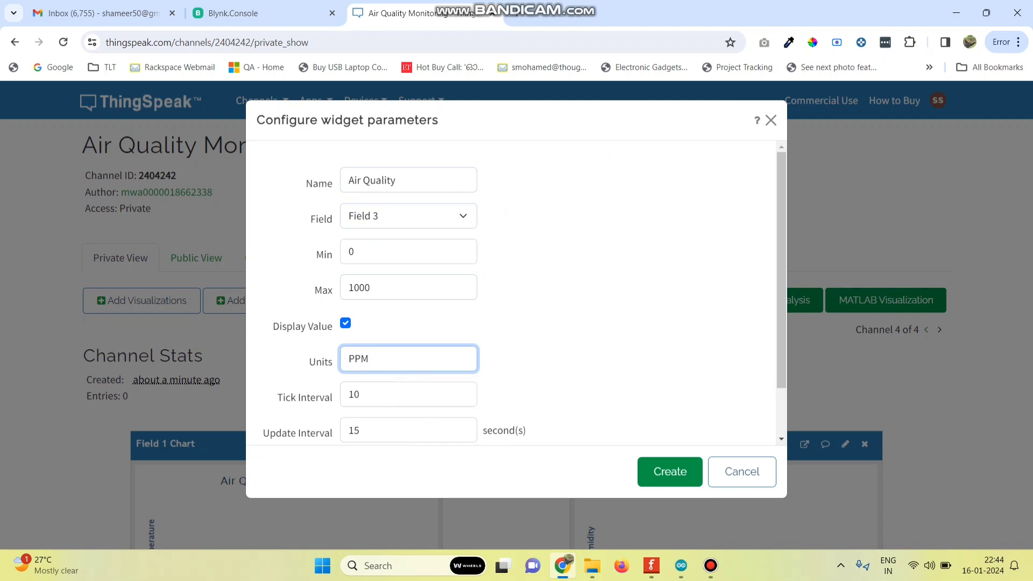
left_click(669, 471)
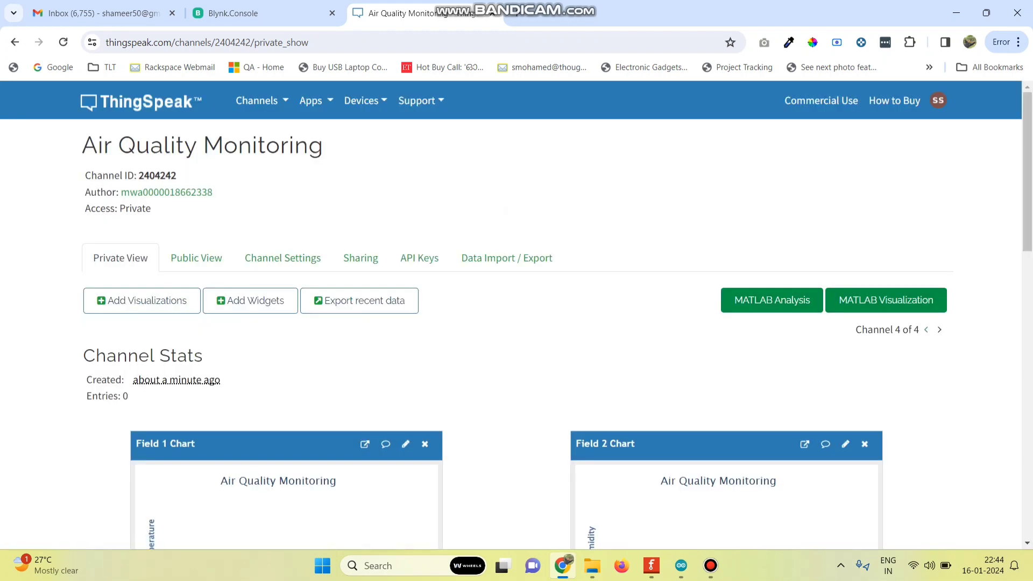
Copy the channel's Write API key from ThingSpeak over the apiKey value in the Arduino IDE sketch and save the sketch.
left_click(419, 257)
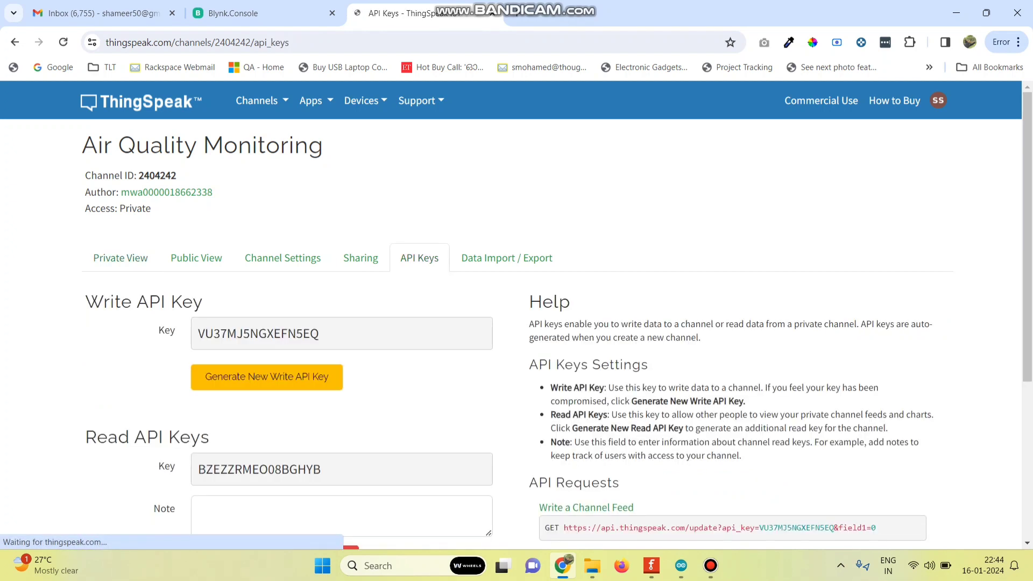
left_click_drag(322, 334, 197, 333)
key("ctrl+c")
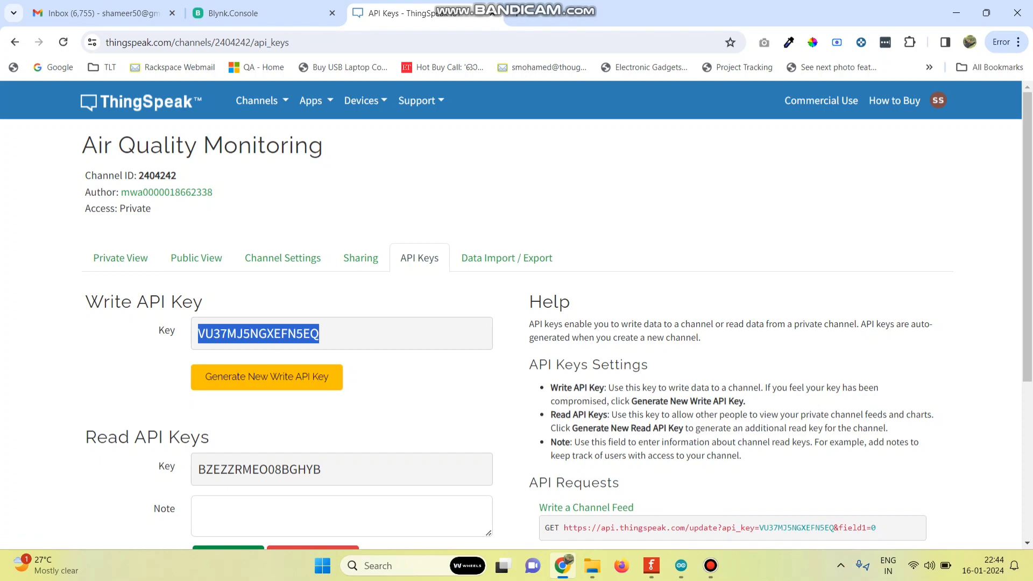
left_click(680, 565)
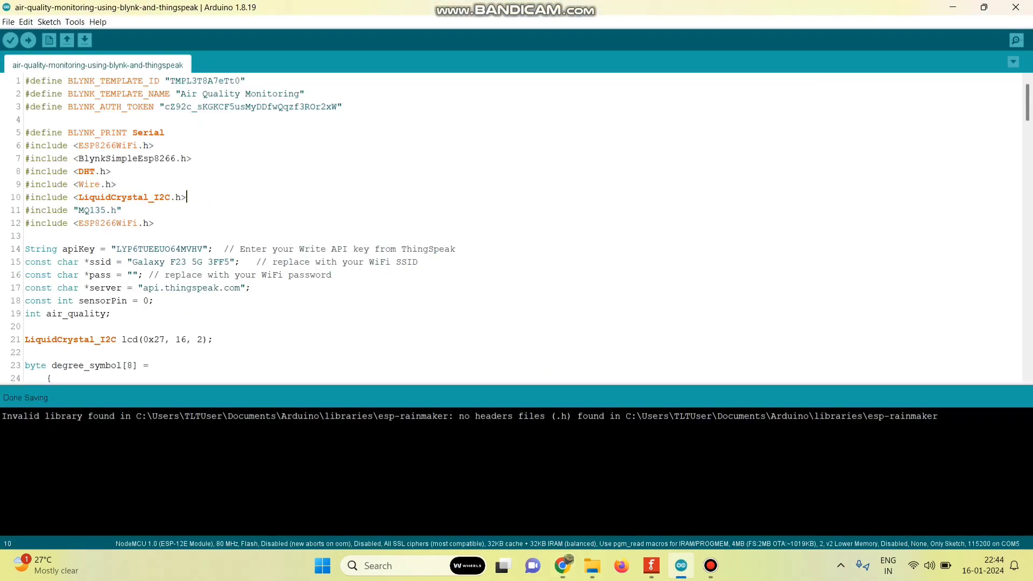
double_click(160, 249)
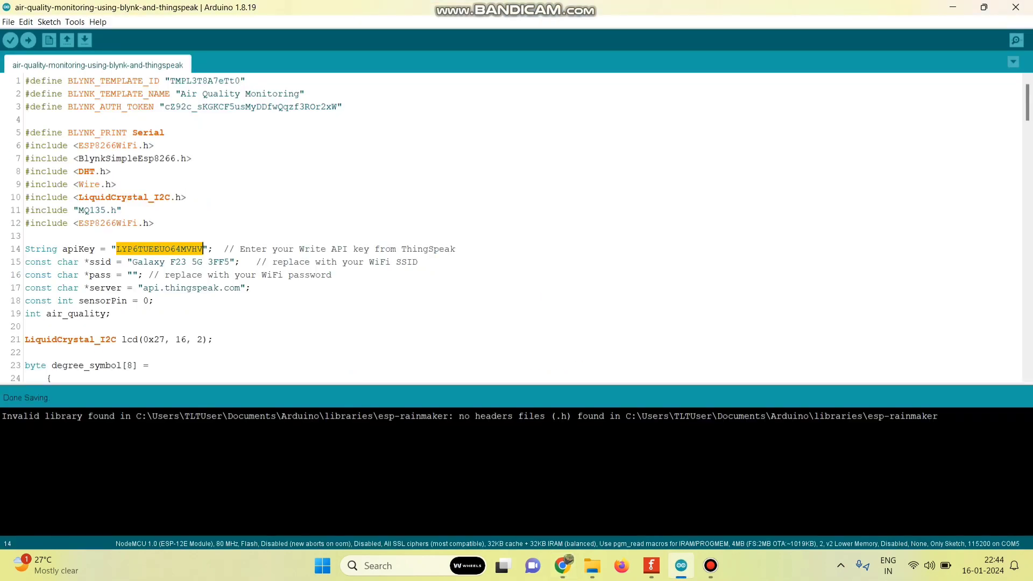
key("ctrl+v")
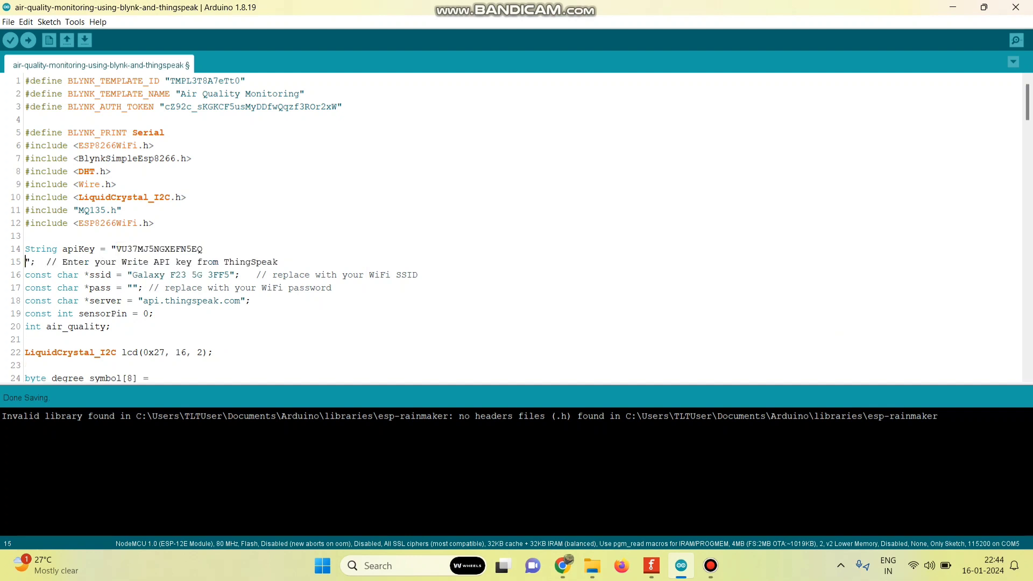
key("BackSpace")
key("ctrl+s")
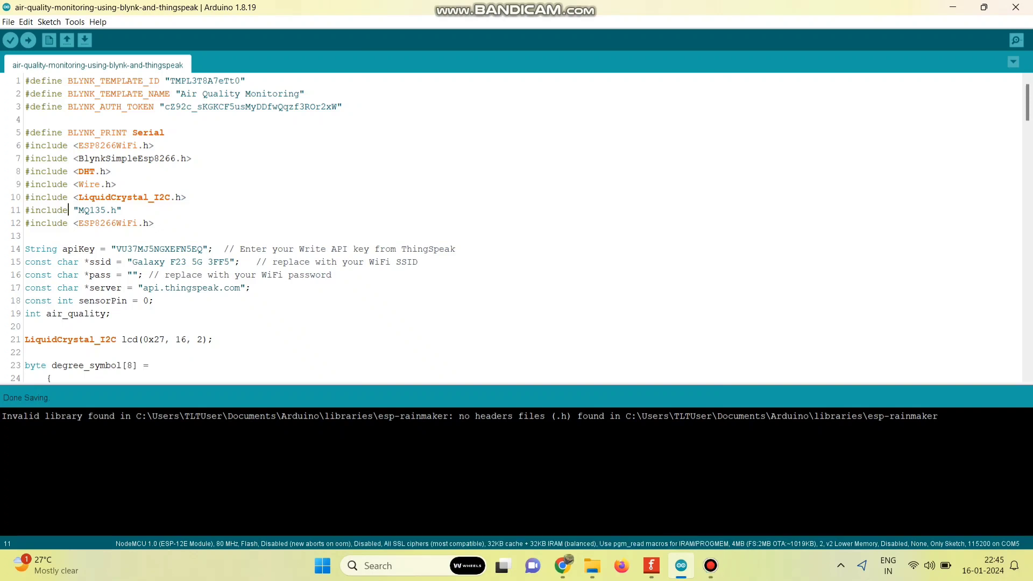
Select NodeMCU 1.0 (ESP-12E Module) from the ESP8266 boards as the sketch's target board.
left_click(75, 21)
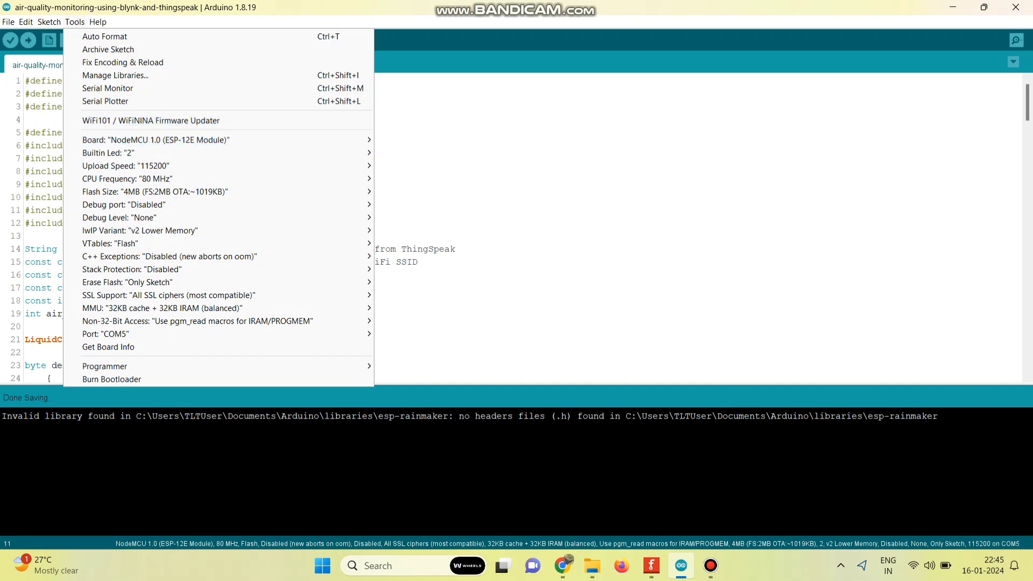
mouse_move(226, 140)
mouse_move(430, 179)
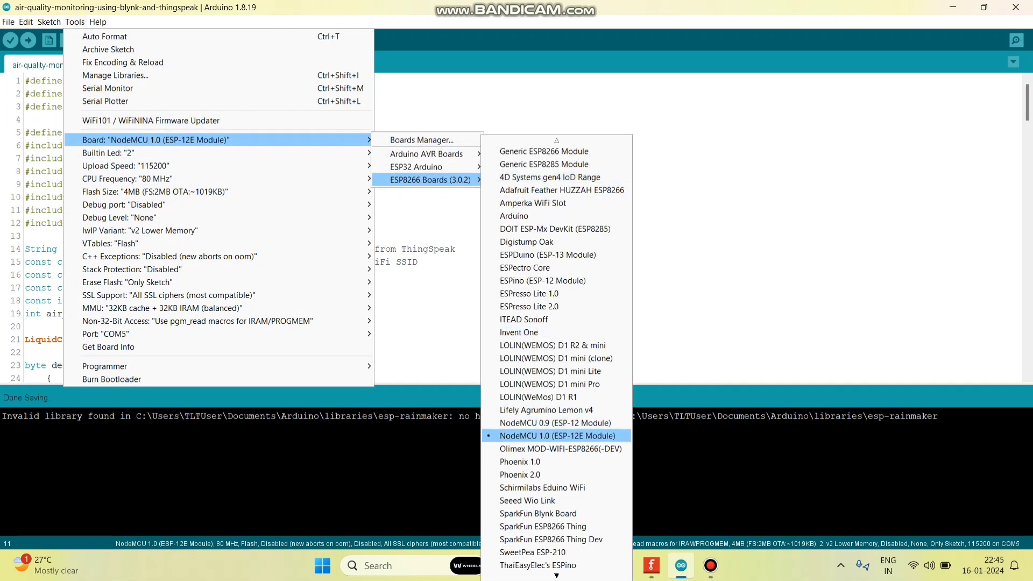
left_click(556, 436)
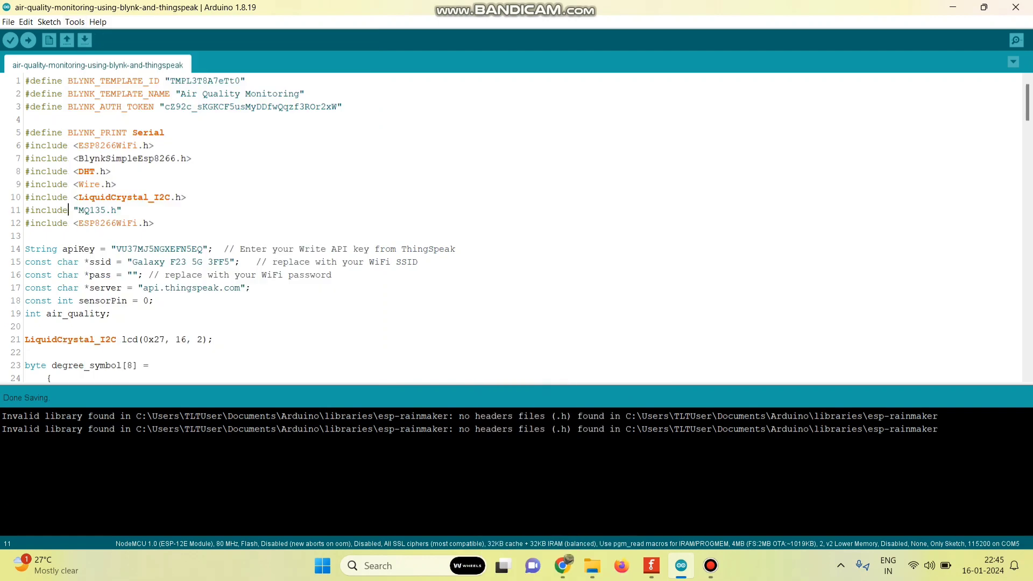
Set the sketch's serial port to COM5 and upload the sketch to the NodeMCU board.
left_click(75, 22)
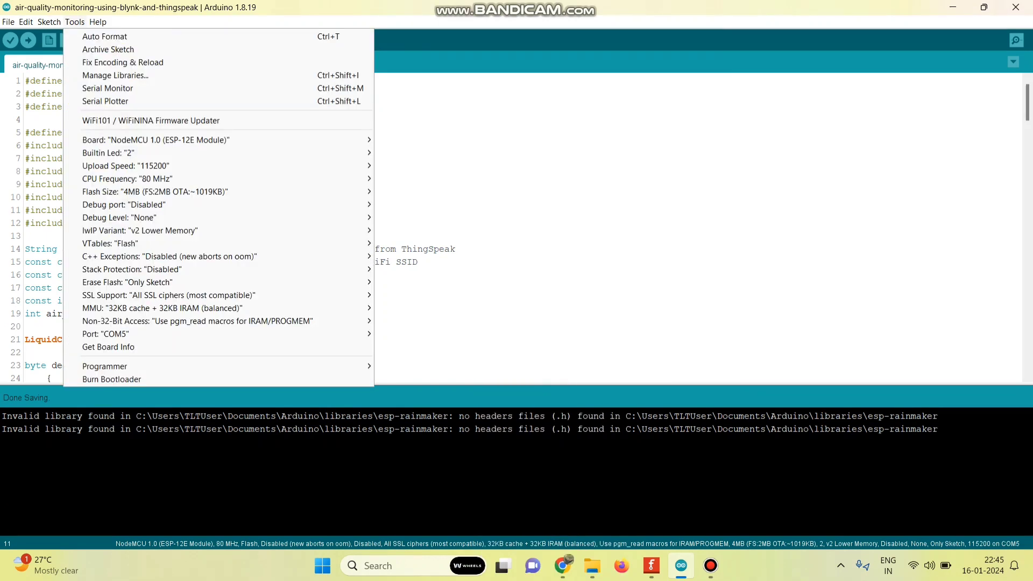
mouse_move(215, 333)
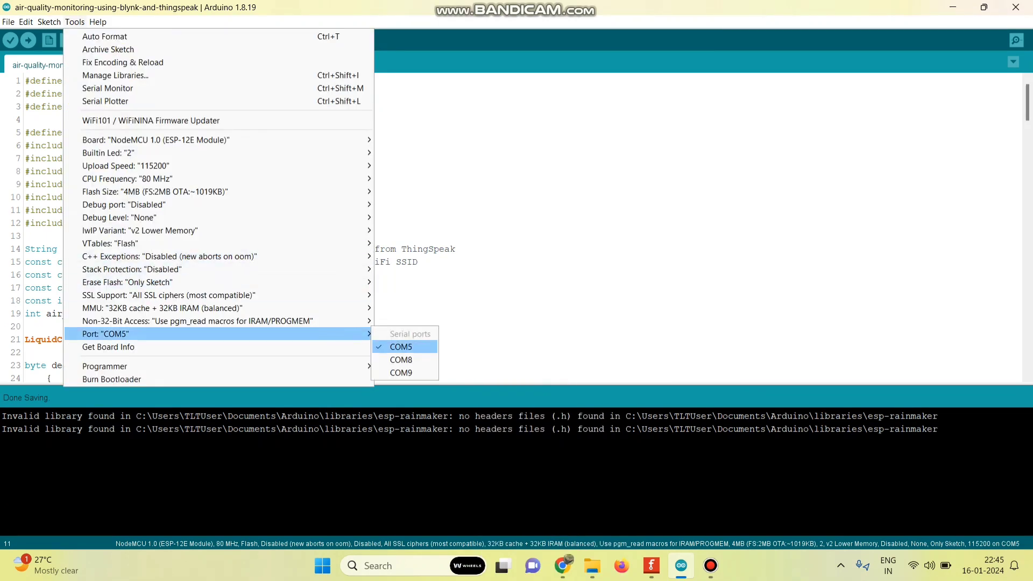
left_click(400, 347)
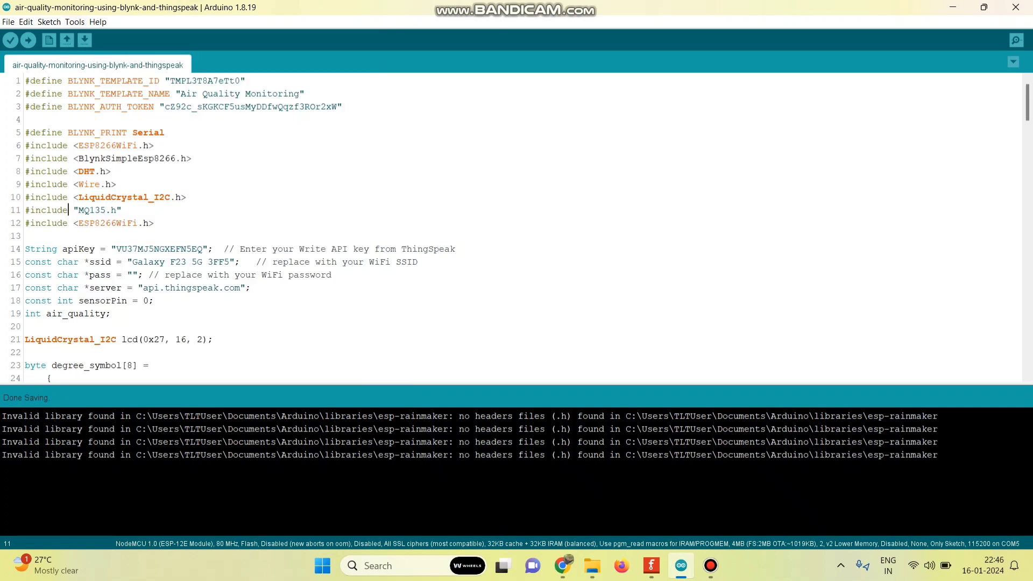
left_click(28, 40)
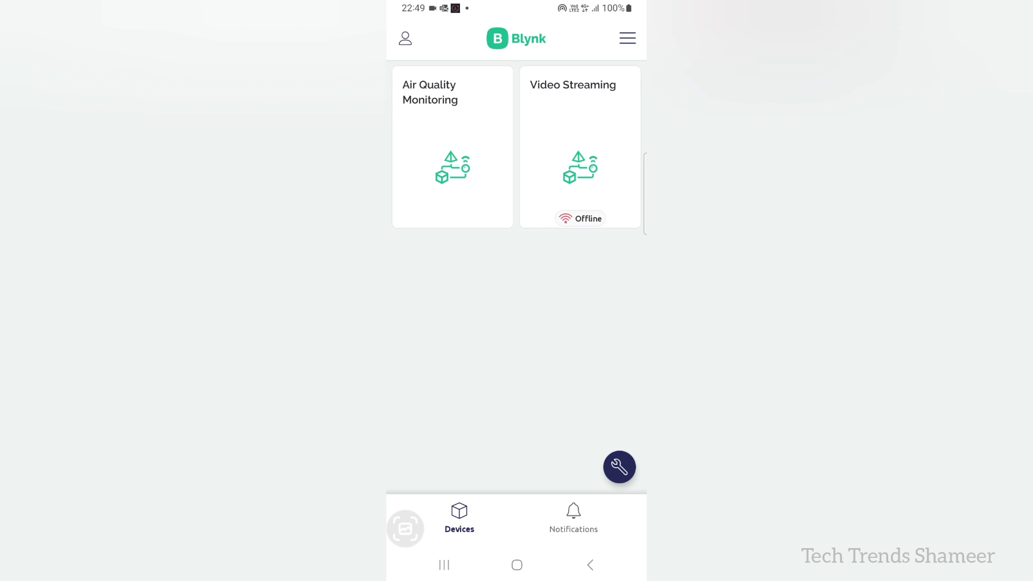
Switch to the Blynk mobile app, open the Air Quality Monitoring device in developer mode and add three Gauge widgets to its dashboard.
left_click(452, 147)
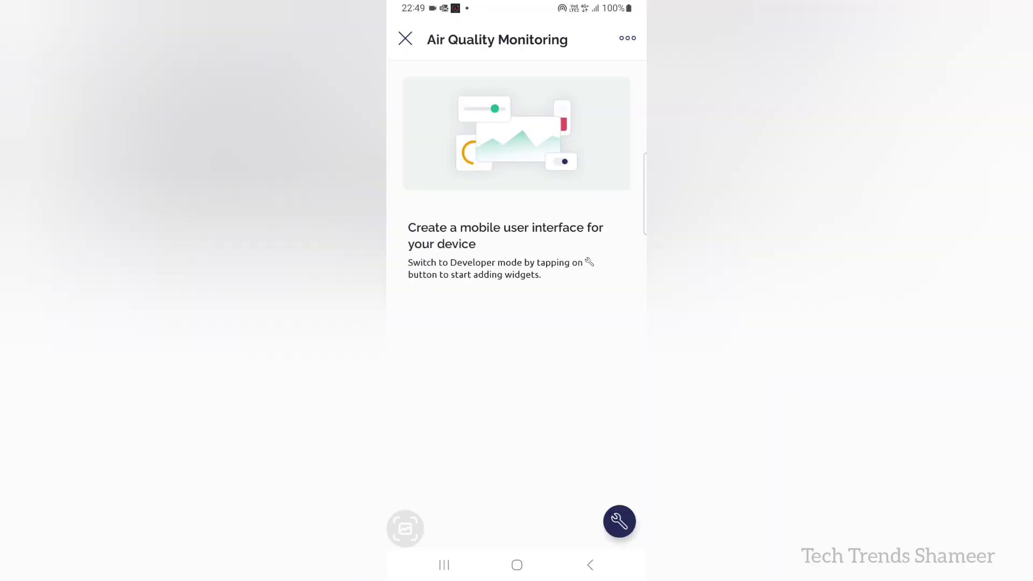
left_click(619, 522)
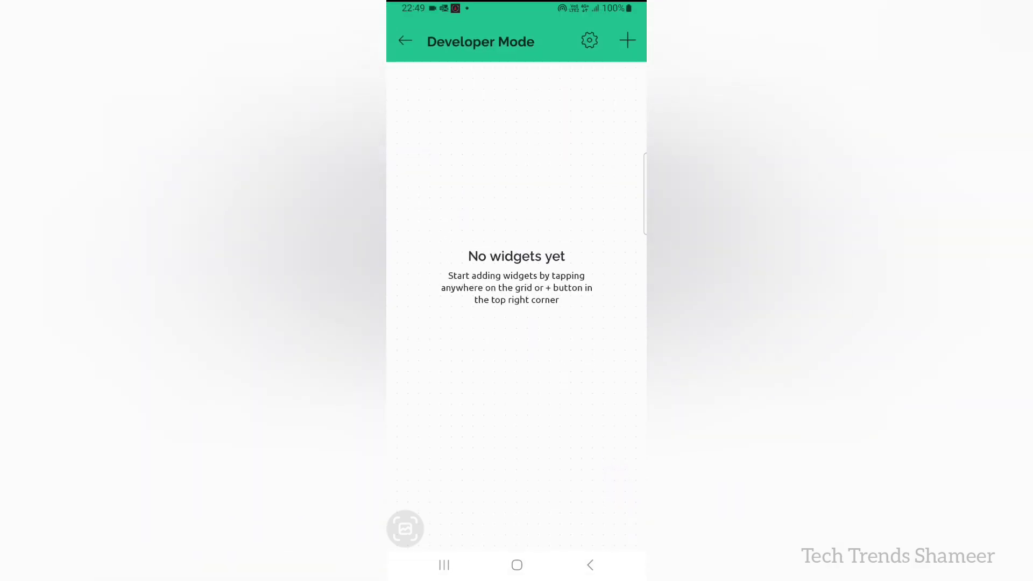
left_click(627, 38)
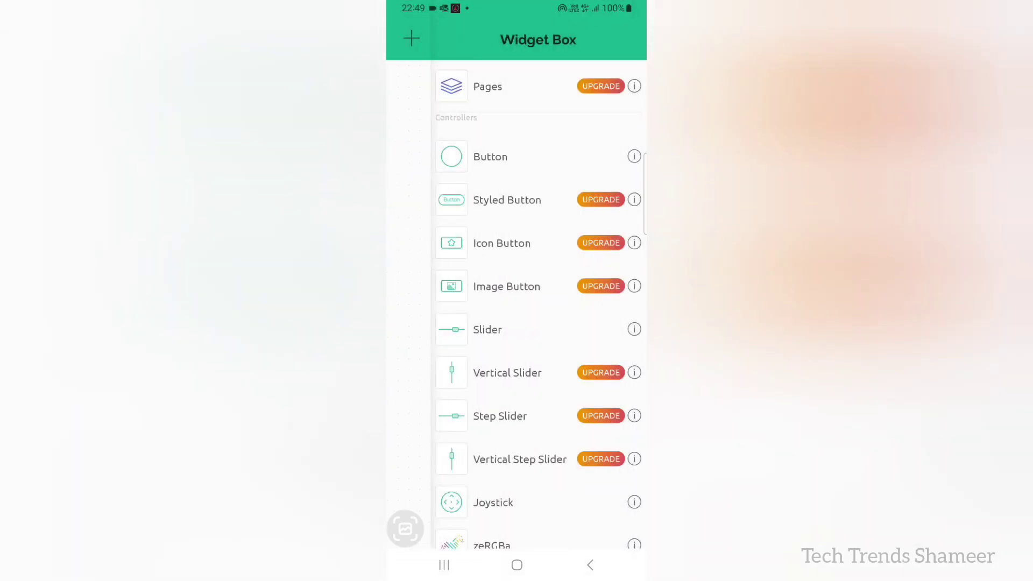
scroll(537, 323, "down", 4)
scroll(538, 301, "down", 8)
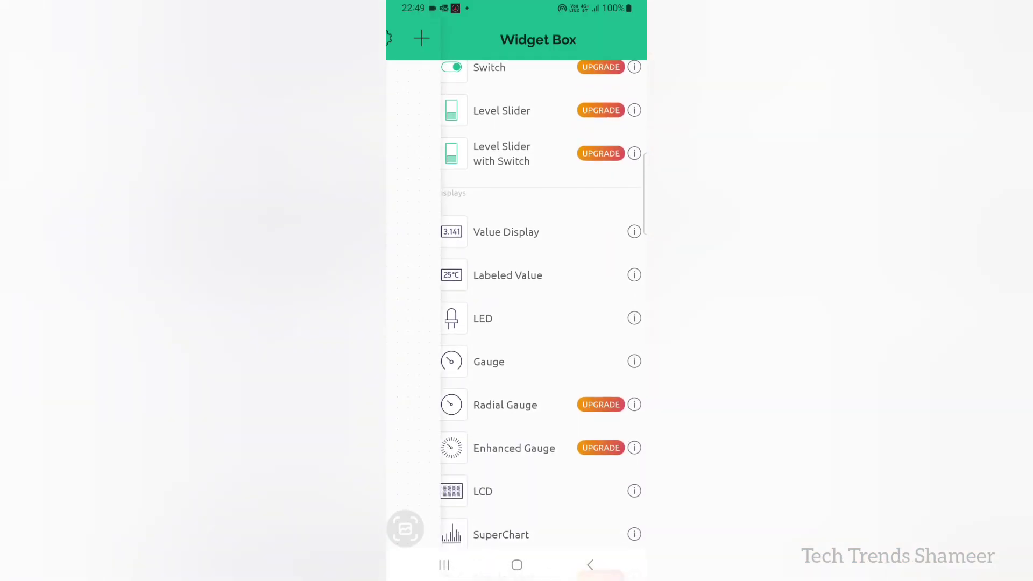
left_click(487, 362)
left_click(619, 38)
left_click(489, 361)
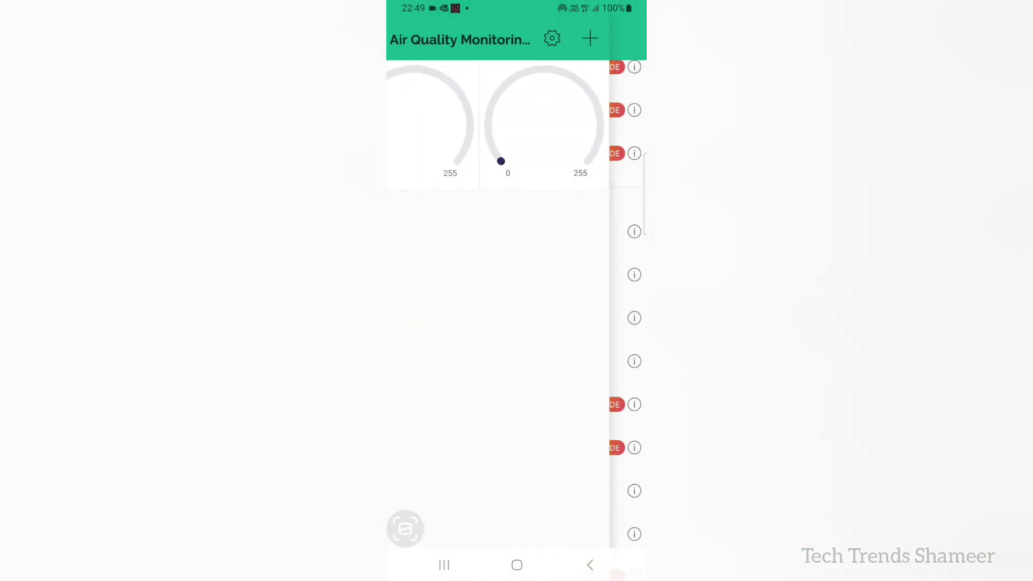
left_click(619, 38)
left_click(488, 361)
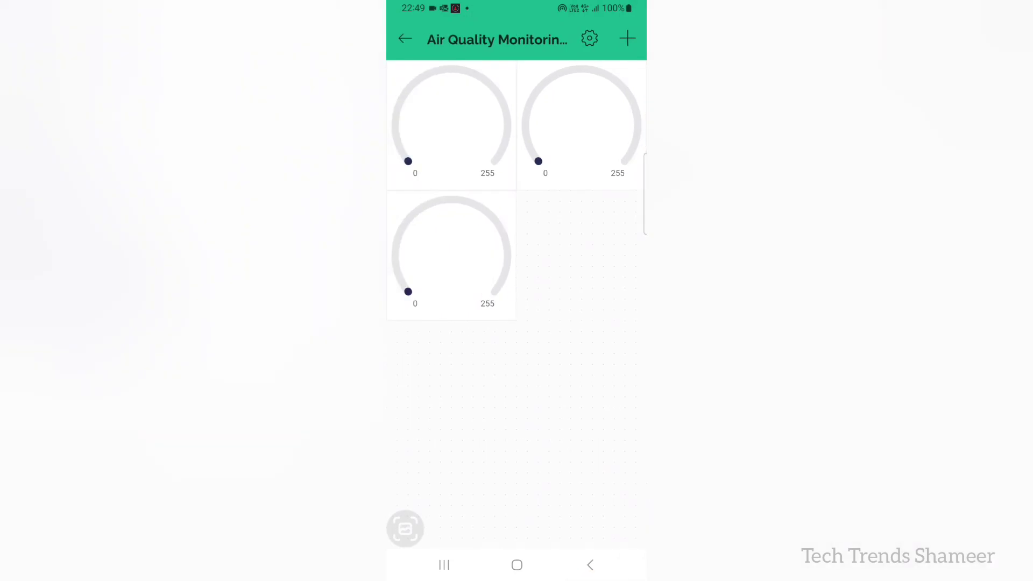
Open the settings of the first gauge on the Air Quality Monitoring mobile dashboard.
left_click(451, 125)
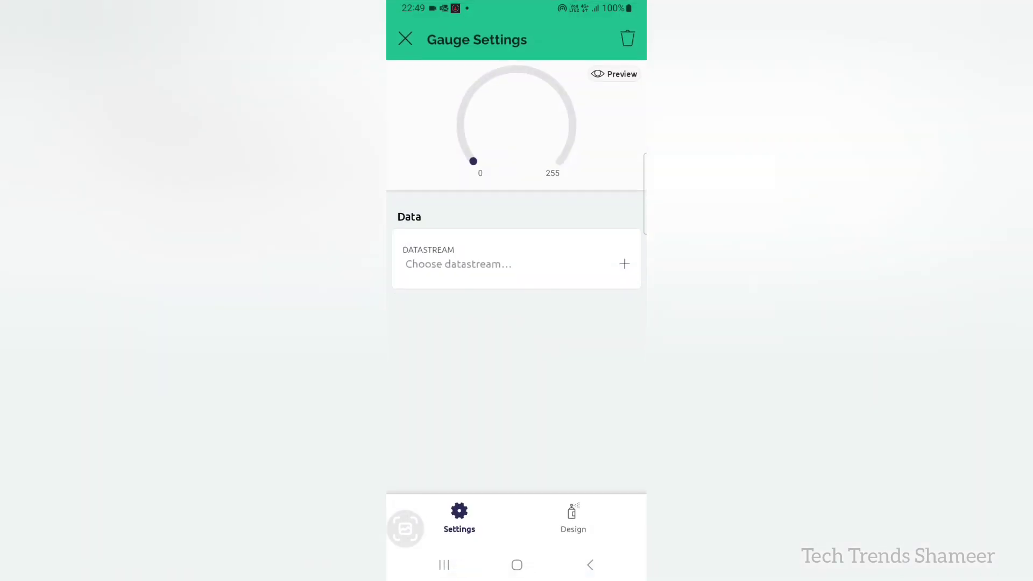